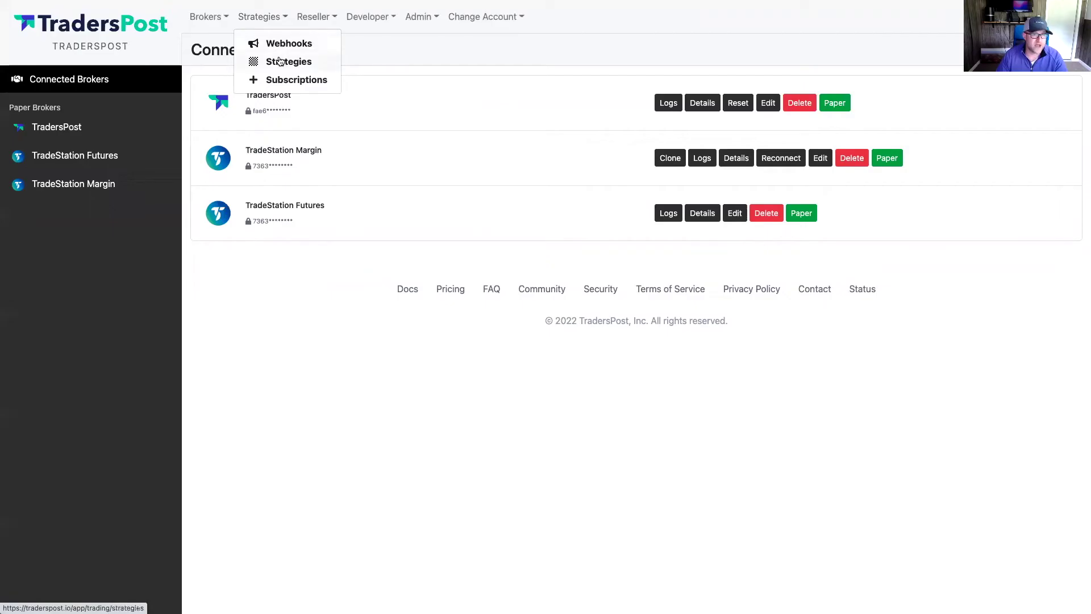
# Open the Webhooks list under Strategies
pyautogui.click(281, 45)
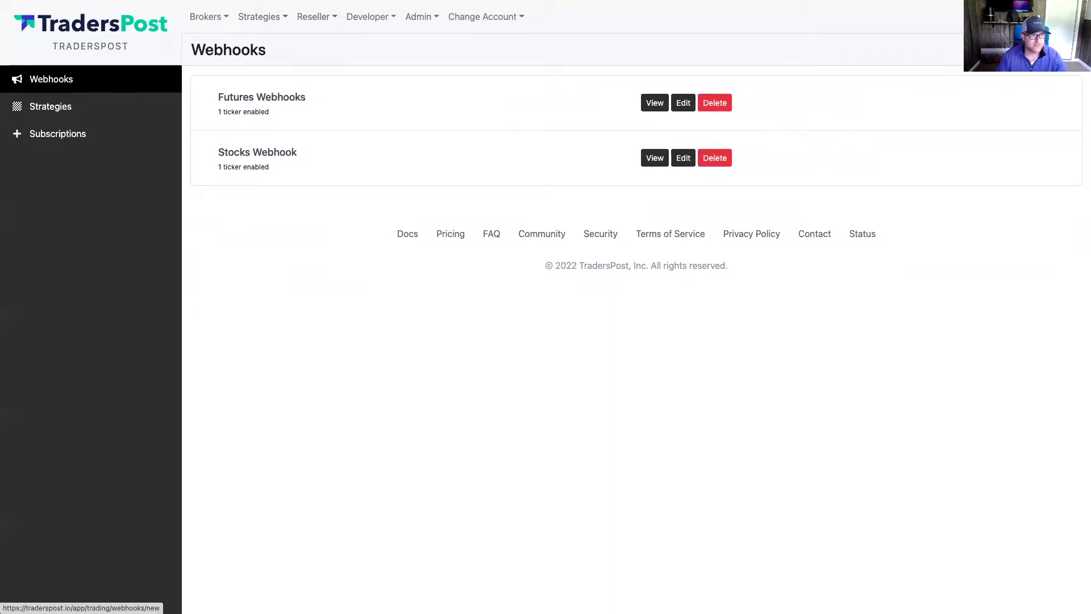
# Name a new webhook 'Options Webhook', set asset class to Options, select ticker SQ, and save
pyautogui.click(1046, 50)
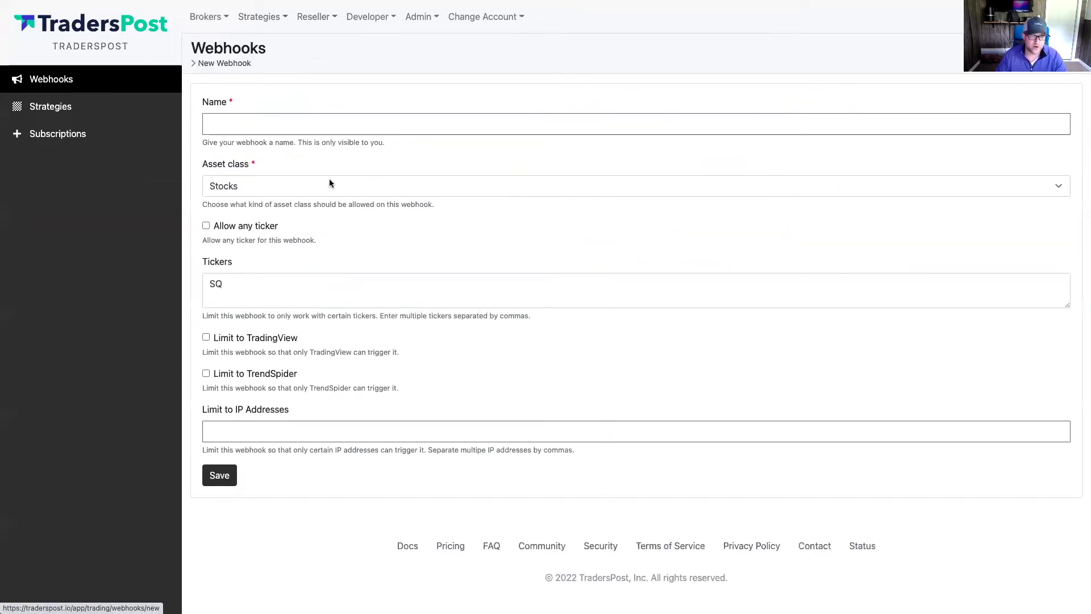
pyautogui.click(260, 125)
pyautogui.write('pt')
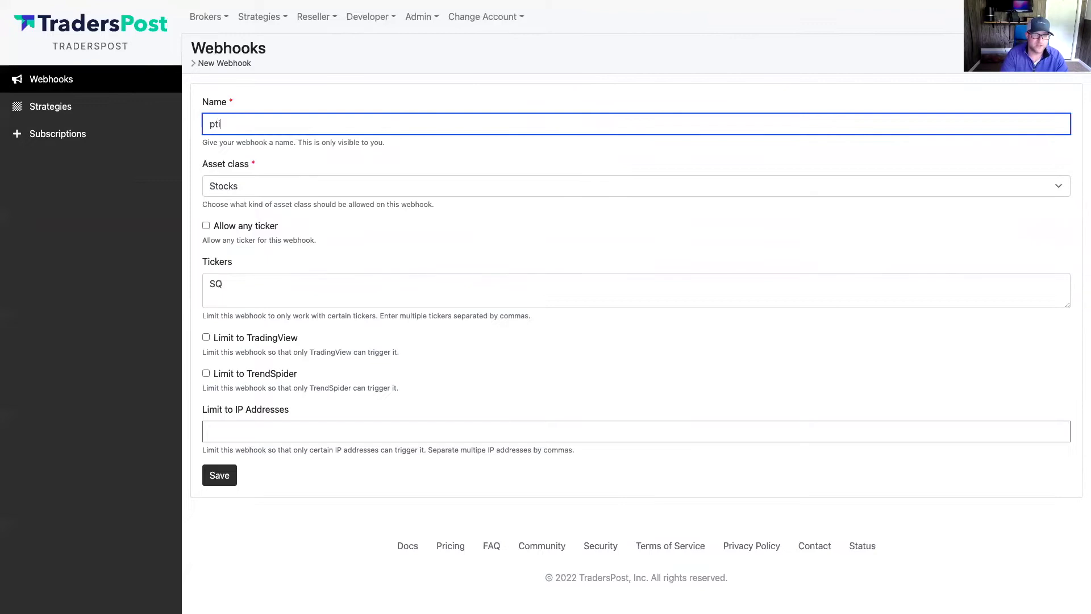
pyautogui.press('BackSpace')
pyautogui.press('BackSpace')
pyautogui.write('Options Webhook')
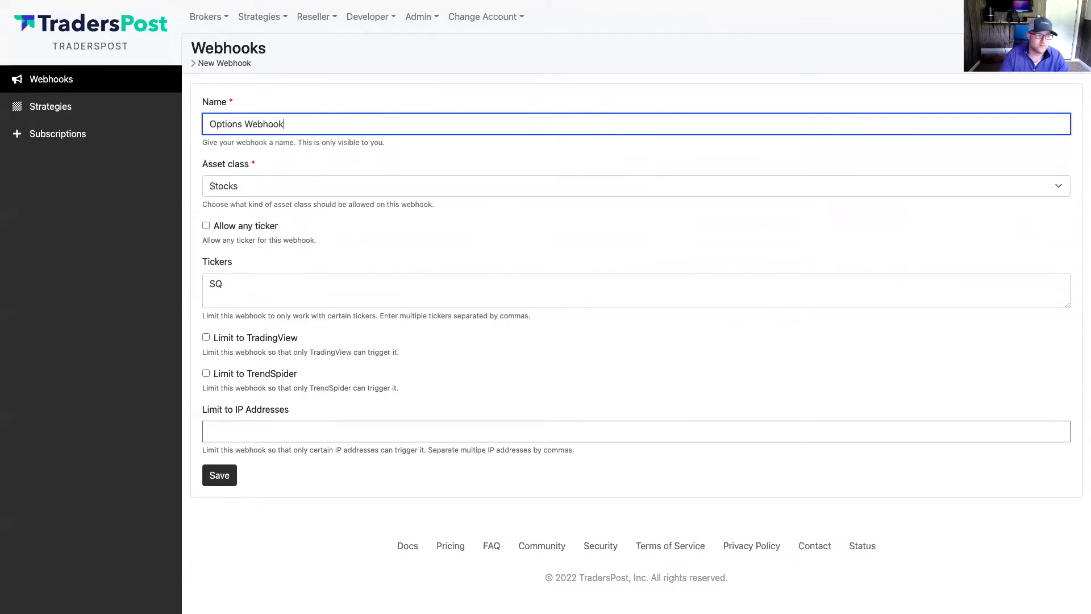
pyautogui.click(261, 183)
pyautogui.click(249, 202)
pyautogui.moveTo(236, 287); pyautogui.dragTo(207, 283)
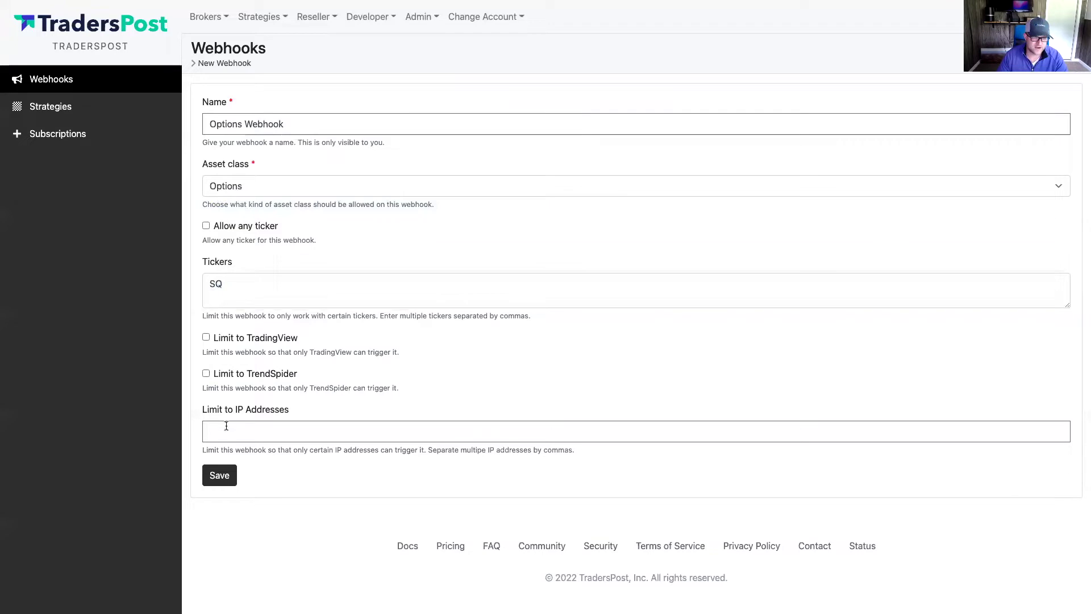
pyautogui.click(219, 475)
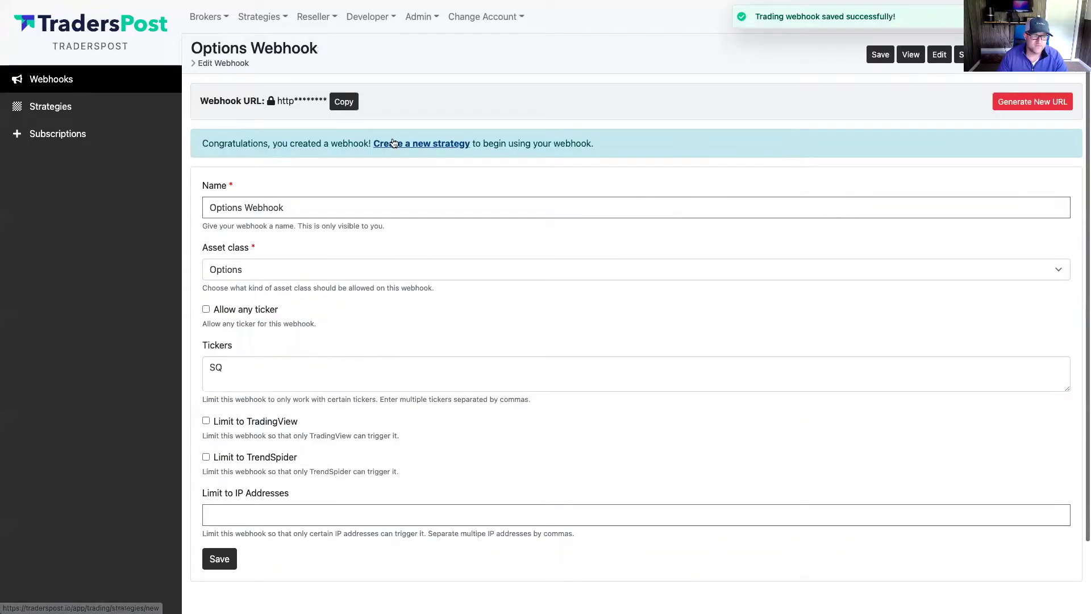
# Start a strategy named 'Options Strategy' with Options Webhook ticked as its signal source
pyautogui.click(407, 146)
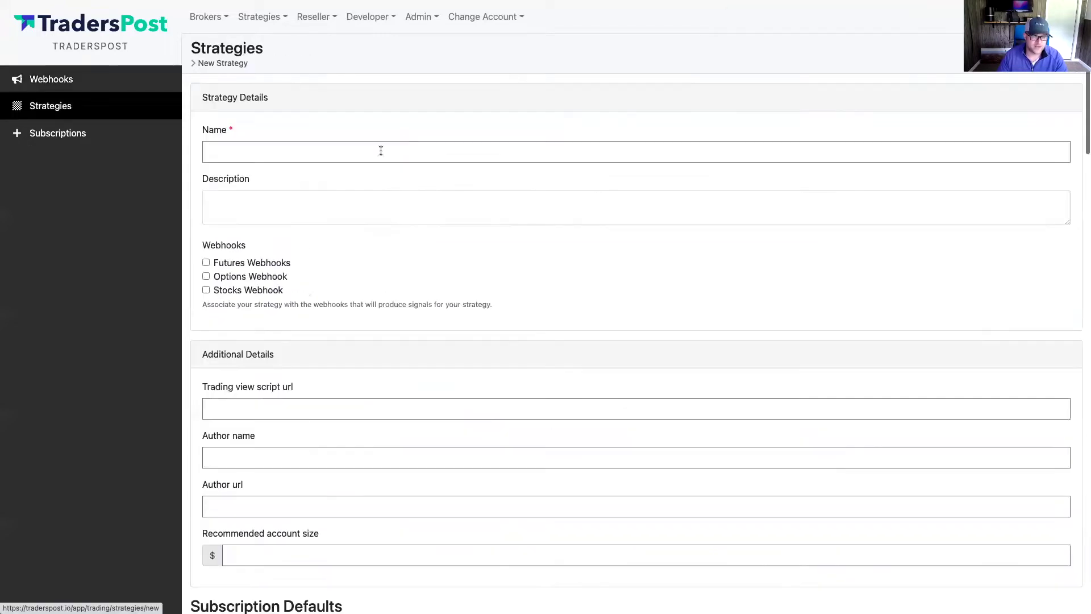
pyautogui.click(317, 151)
pyautogui.write('Options Strategy')
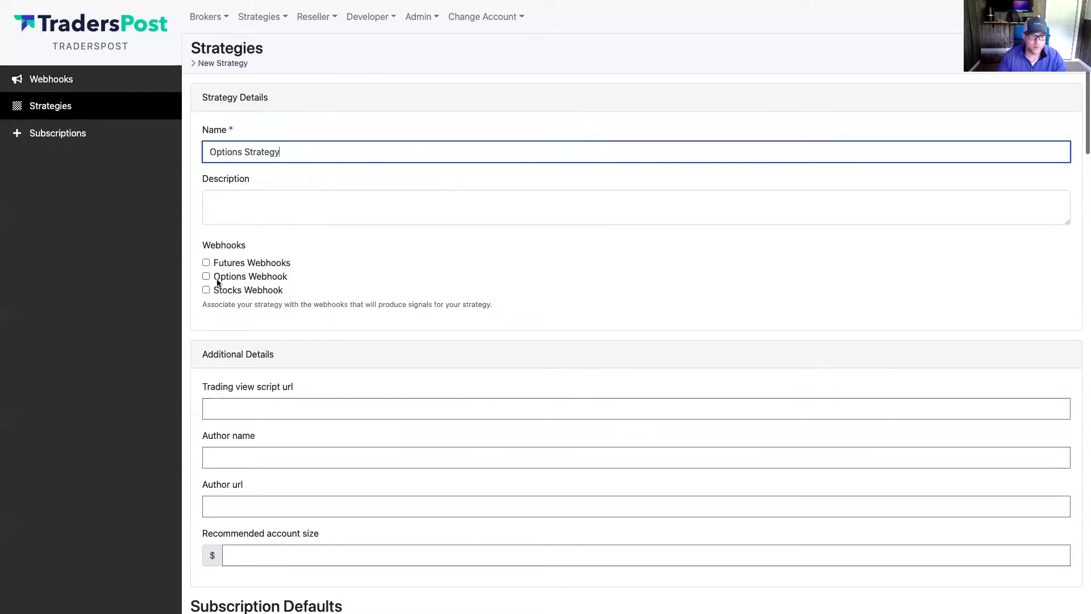
pyautogui.click(205, 277)
pyautogui.scroll(-3, 269, 293)
pyautogui.scroll(-4, 268, 293)
pyautogui.click(253, 363)
# Set the strategy's Sides to Both and its asset class to Options
pyautogui.click(236, 349)
pyautogui.scroll(-5, 250, 353)
pyautogui.click(227, 324)
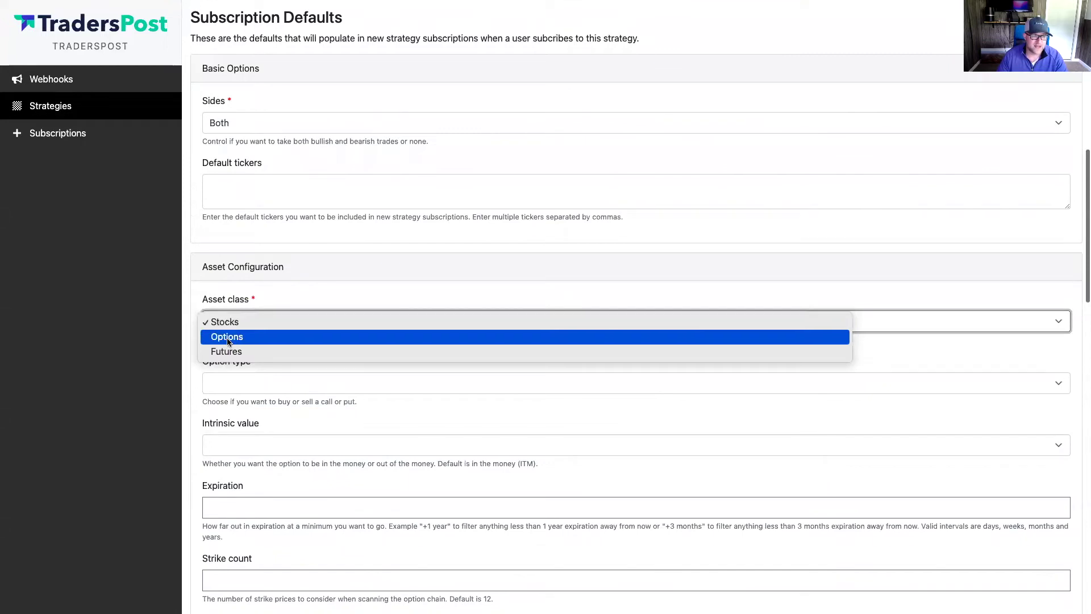
pyautogui.click(227, 337)
pyautogui.scroll(-4, 239, 347)
pyautogui.scroll(-2, 241, 353)
pyautogui.scroll(2, 241, 350)
# Set Option type to Both and leave Intrinsic value empty
pyautogui.click(254, 164)
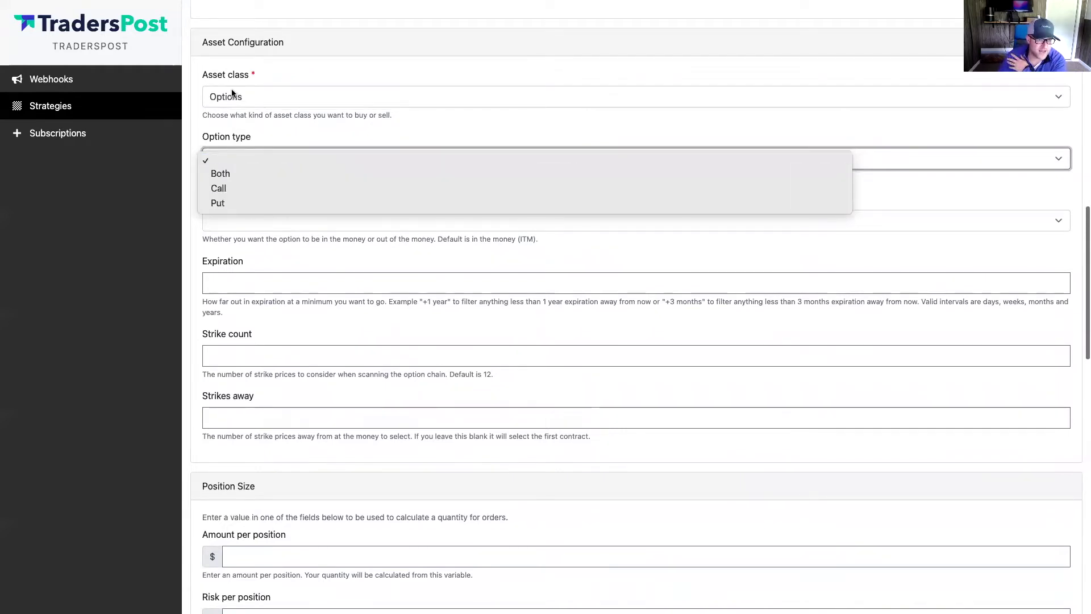
pyautogui.click(234, 175)
pyautogui.click(225, 218)
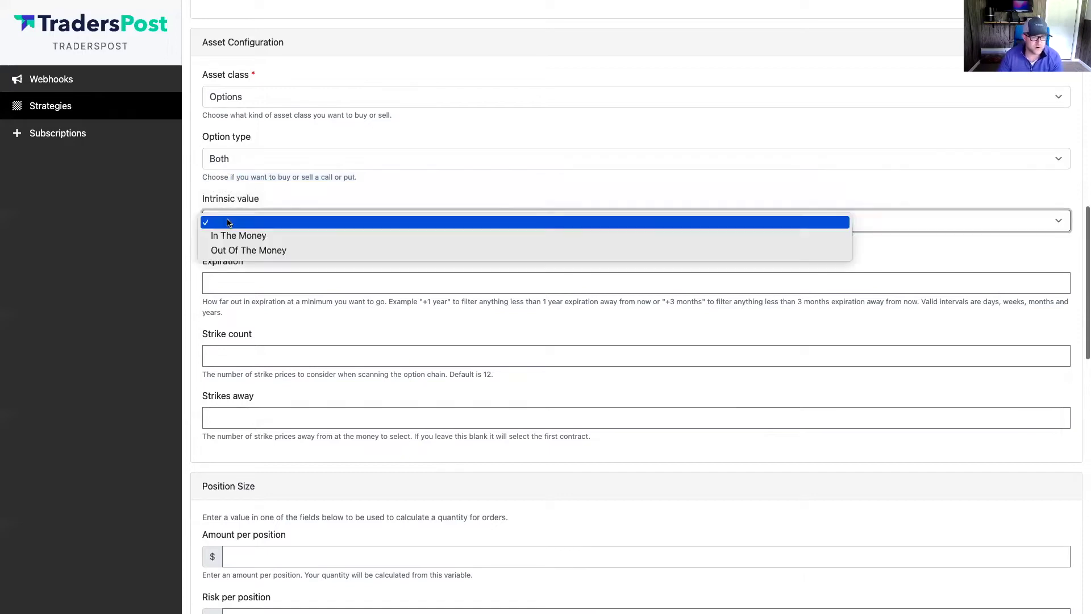
pyautogui.click(224, 158)
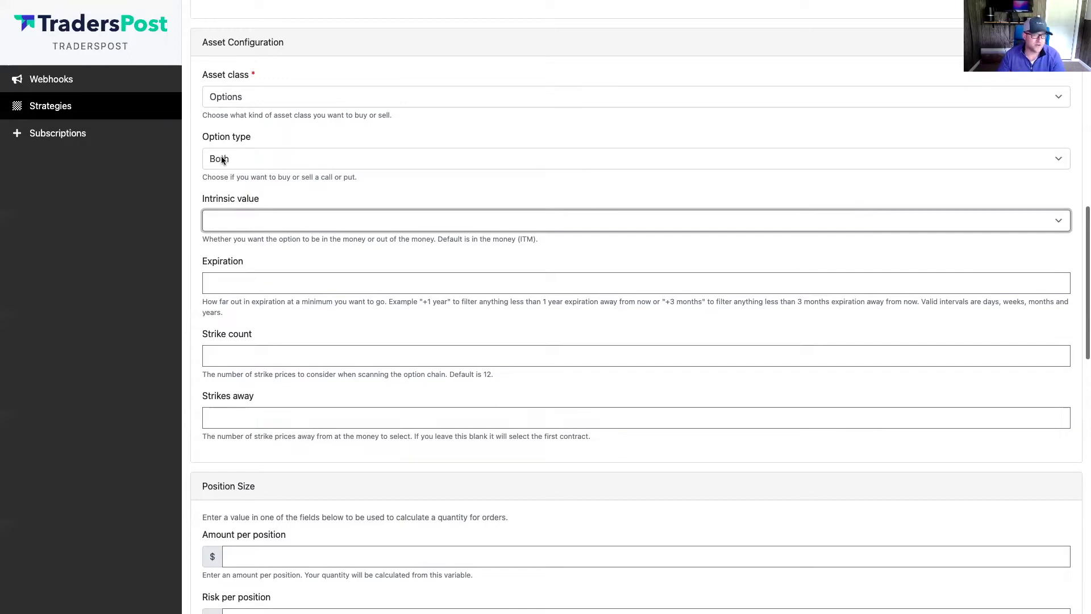
# Fill in expiration '+3 months', strike count 12 and strikes away 2
pyautogui.scroll(-2, 257, 389)
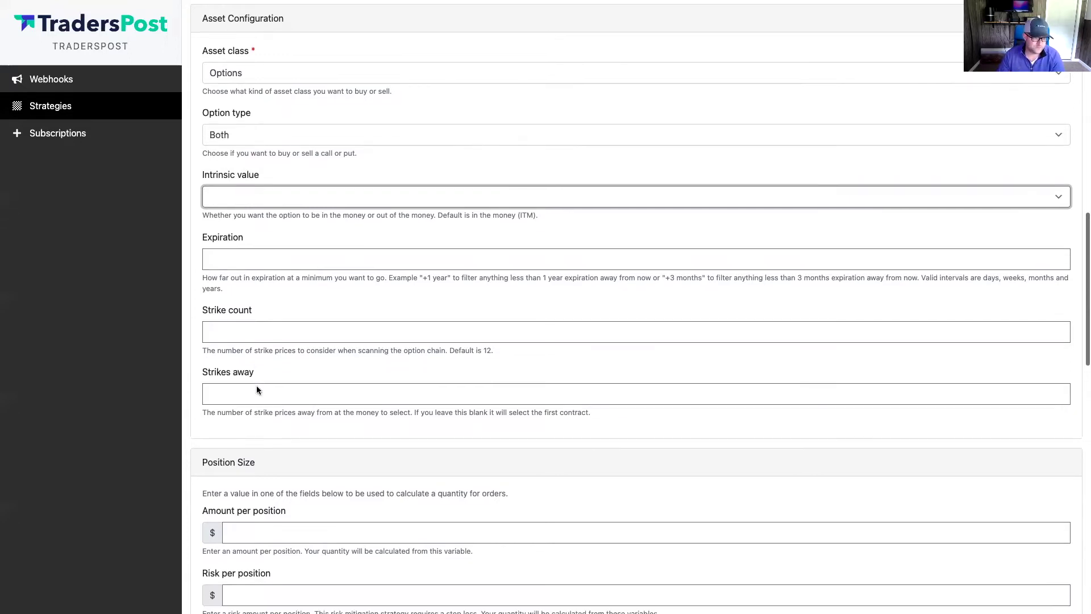
pyautogui.click(227, 227)
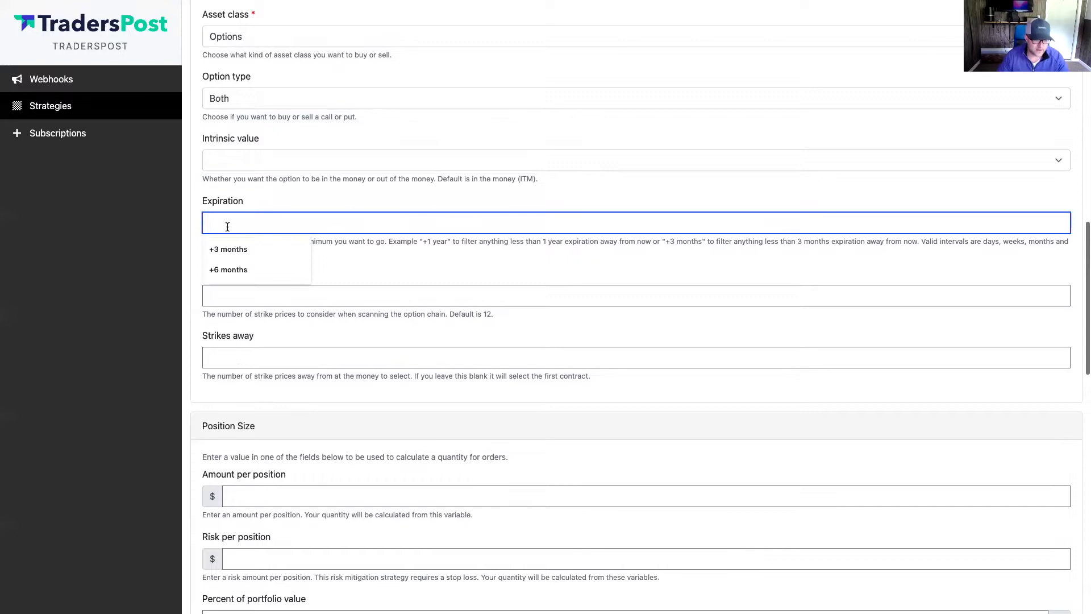
pyautogui.write('+3 months')
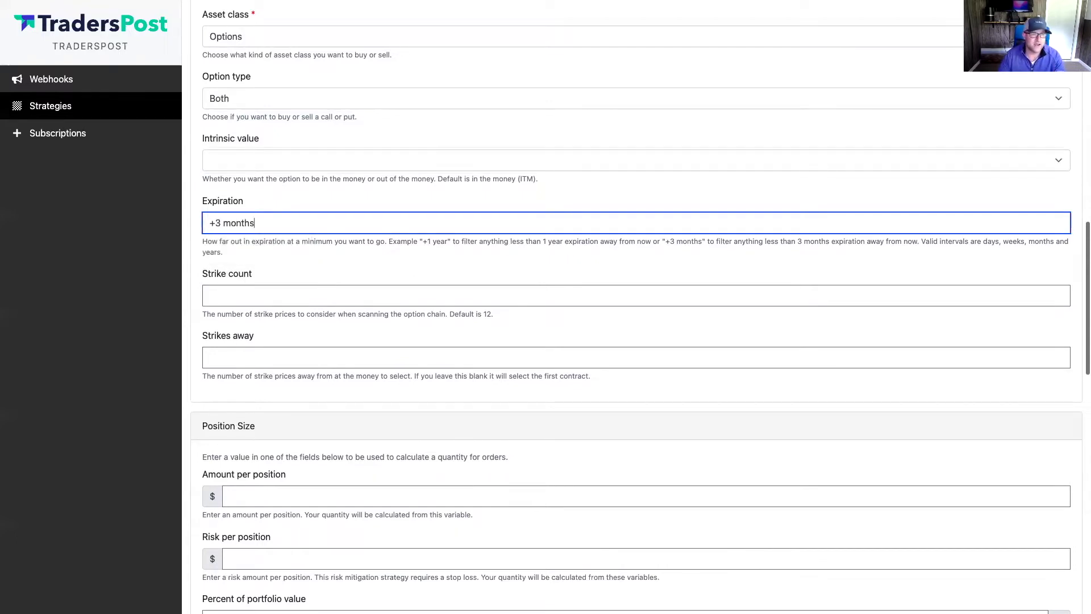
pyautogui.scroll(1, 231, 195)
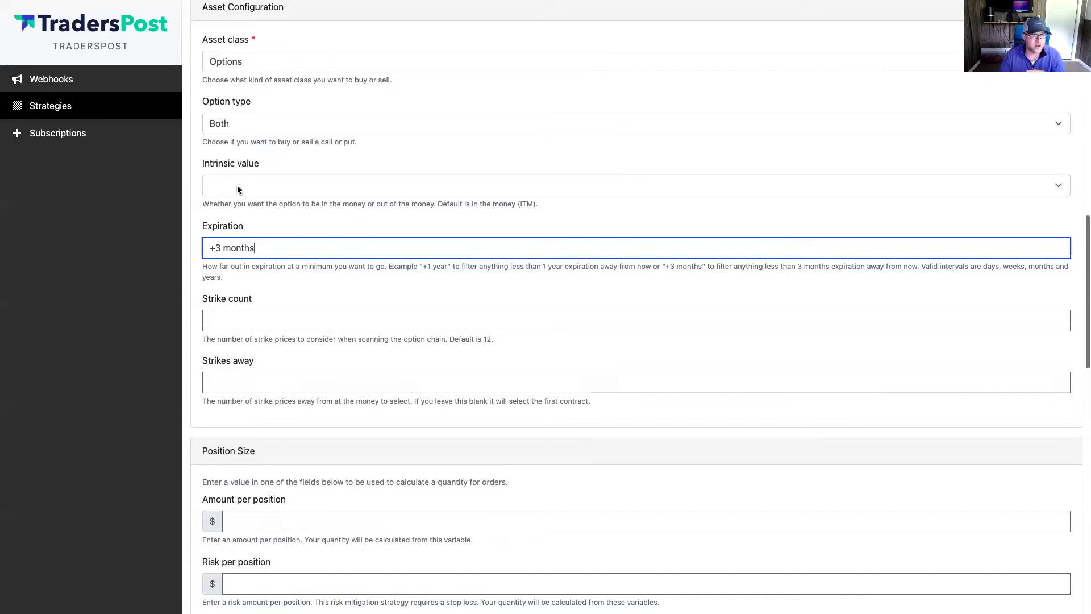
pyautogui.click(247, 386)
pyautogui.click(241, 322)
pyautogui.write('12')
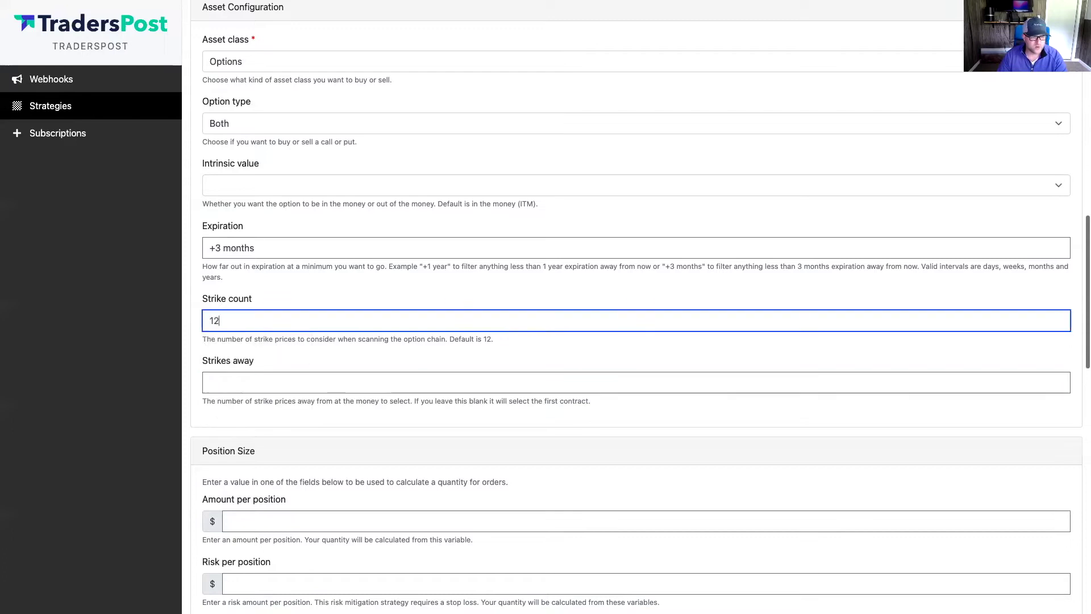
pyautogui.click(241, 387)
pyautogui.write('2')
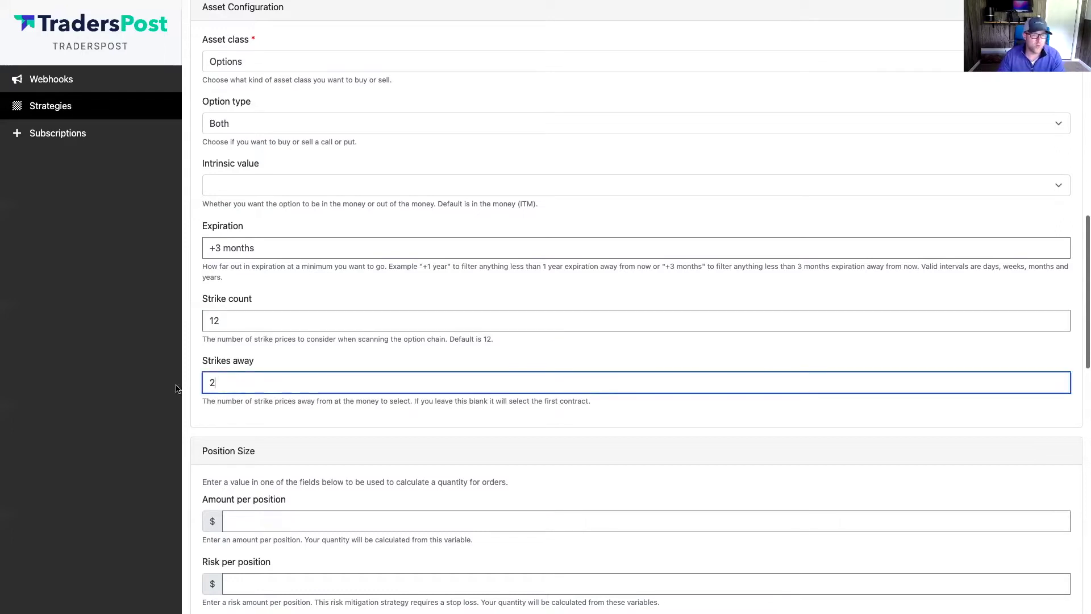
# Set fixed quantity 1, use market orders for entries and exits, and save the strategy
pyautogui.scroll(-7, 173, 389)
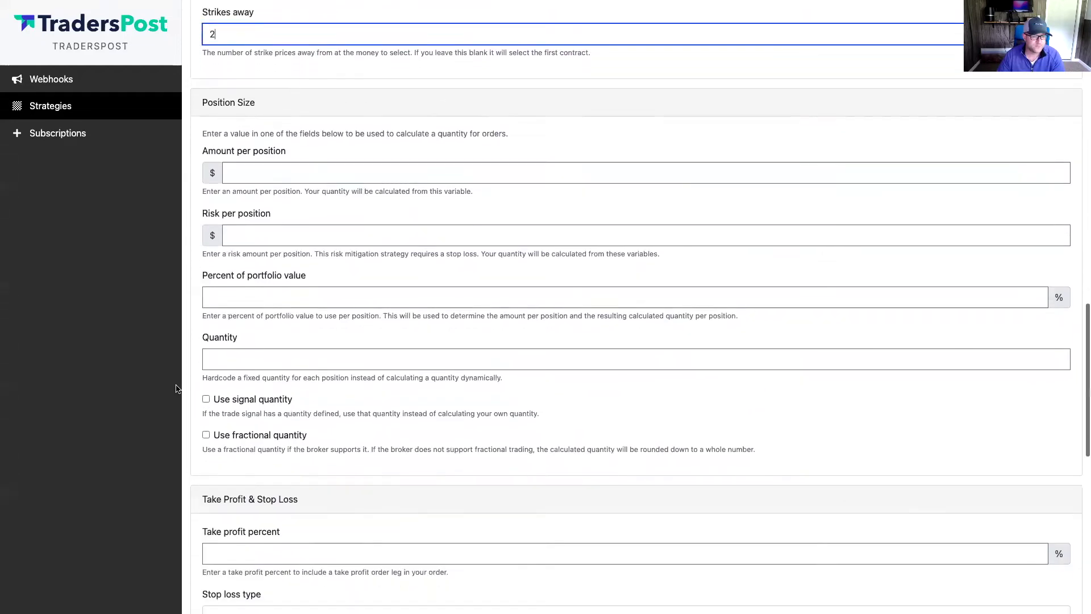
pyautogui.click(216, 340)
pyautogui.write('1')
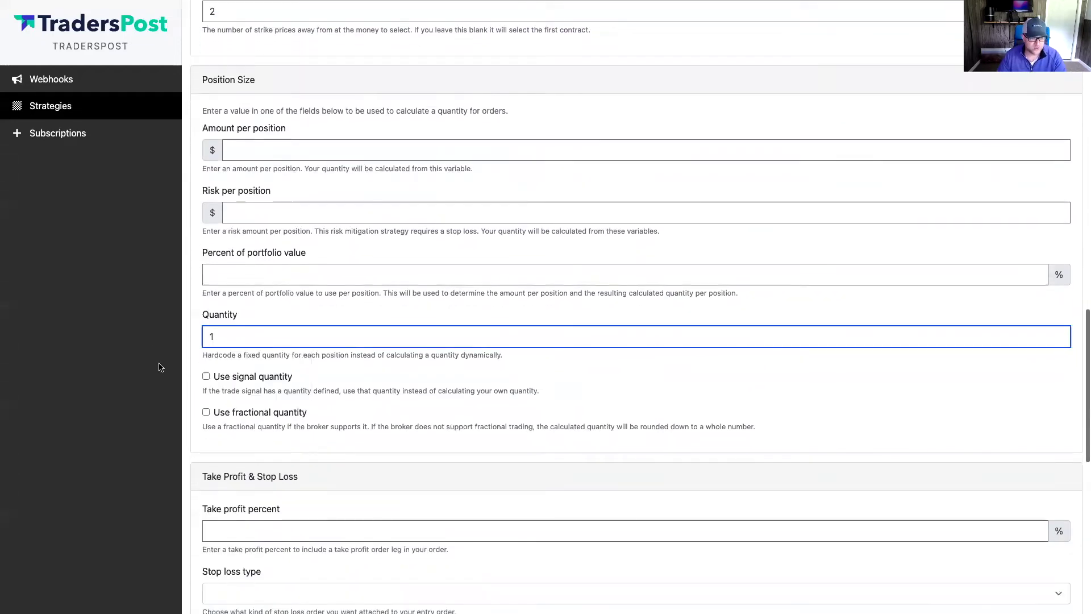
pyautogui.scroll(-2, 161, 376)
pyautogui.scroll(-7, 161, 381)
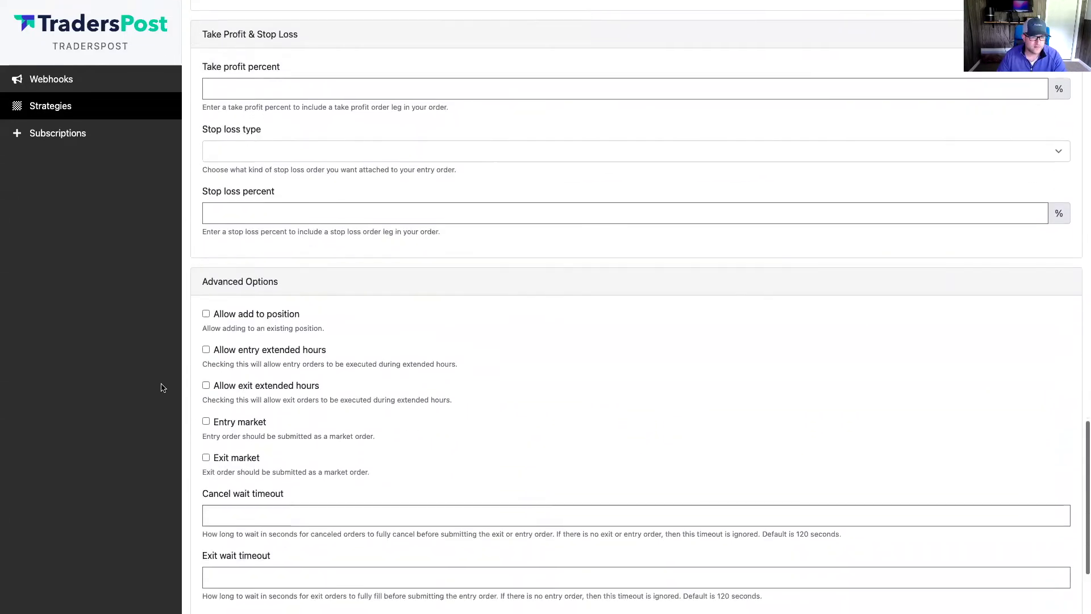
pyautogui.click(205, 458)
pyautogui.scroll(-3, 204, 463)
pyautogui.click(201, 490)
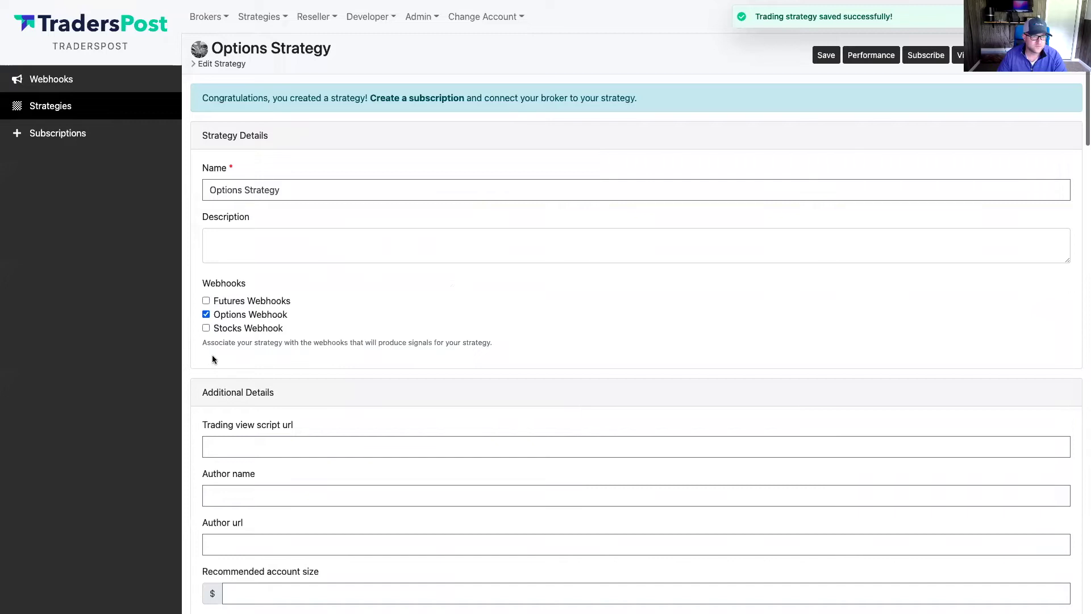
# Follow the 'Create a subscription' link in the congratulations banner
pyautogui.scroll(-6, 259, 341)
pyautogui.scroll(6, 261, 343)
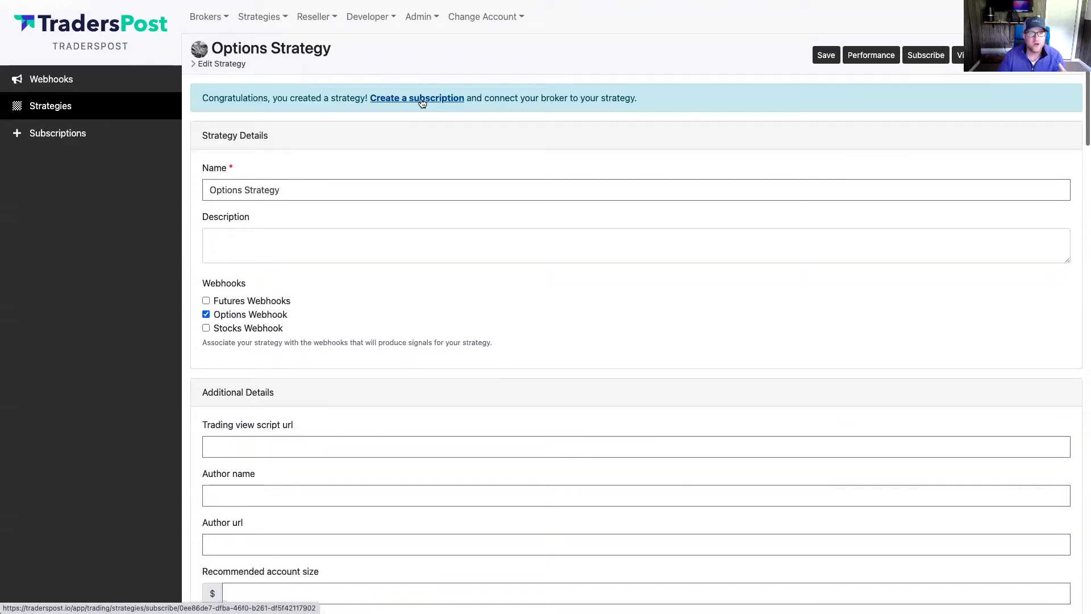
pyautogui.click(420, 98)
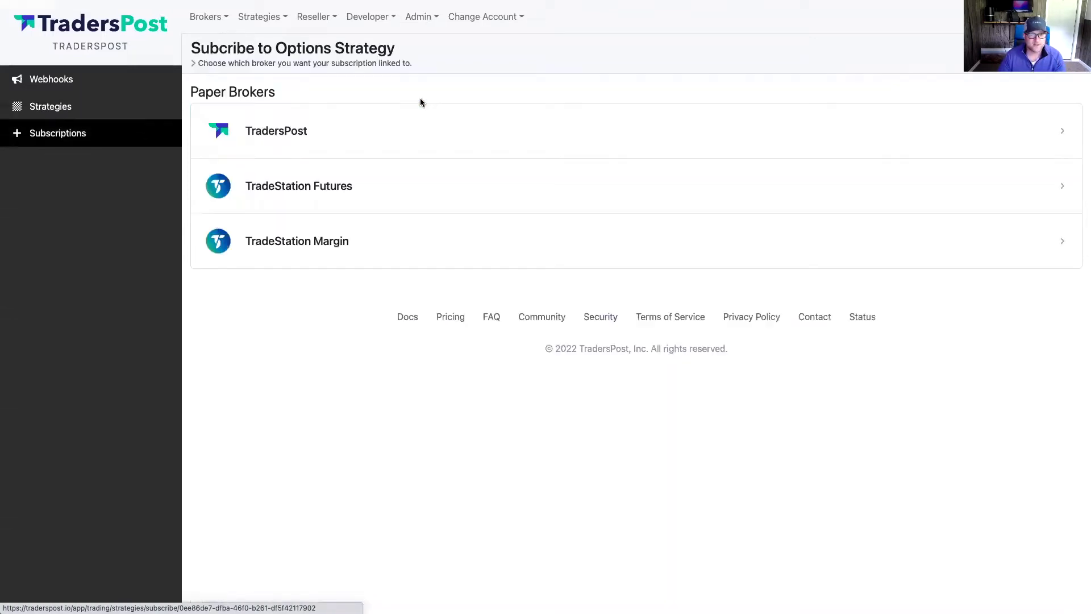
# Choose the TradersPost paper broker, tick the confirmation, and confirm the subscription
pyautogui.click(259, 128)
pyautogui.click(435, 126)
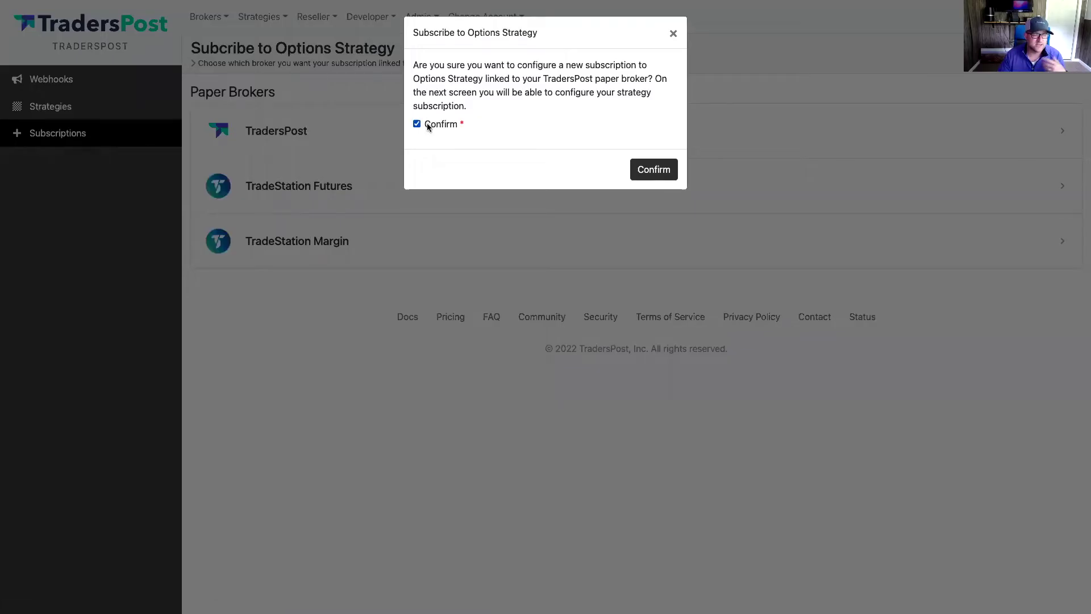
pyautogui.click(655, 171)
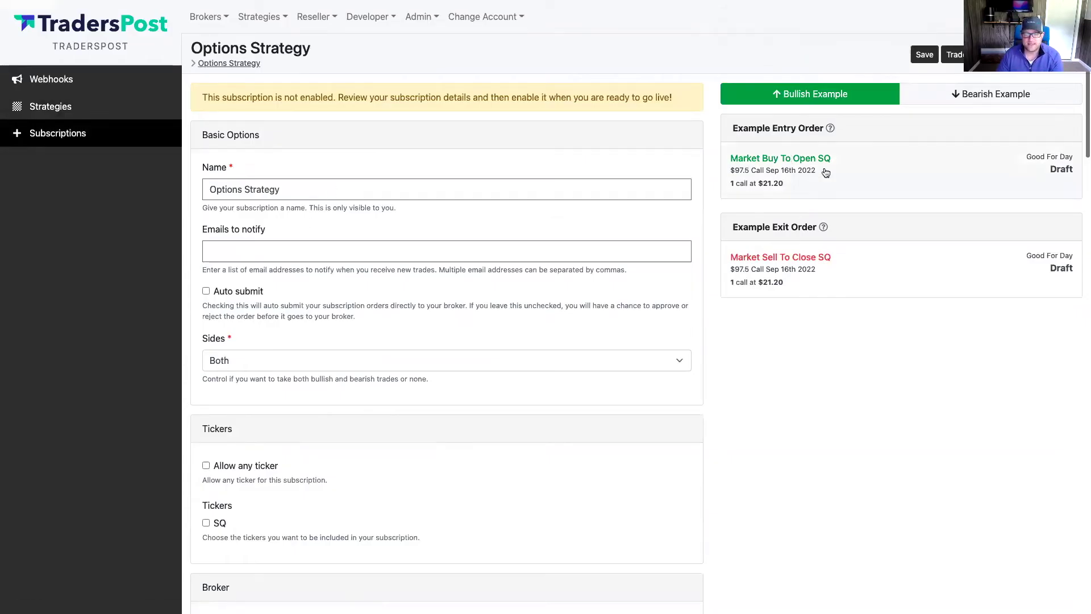
# Review the example entry order, then tick ticker SQ and save the subscription
pyautogui.click(787, 173)
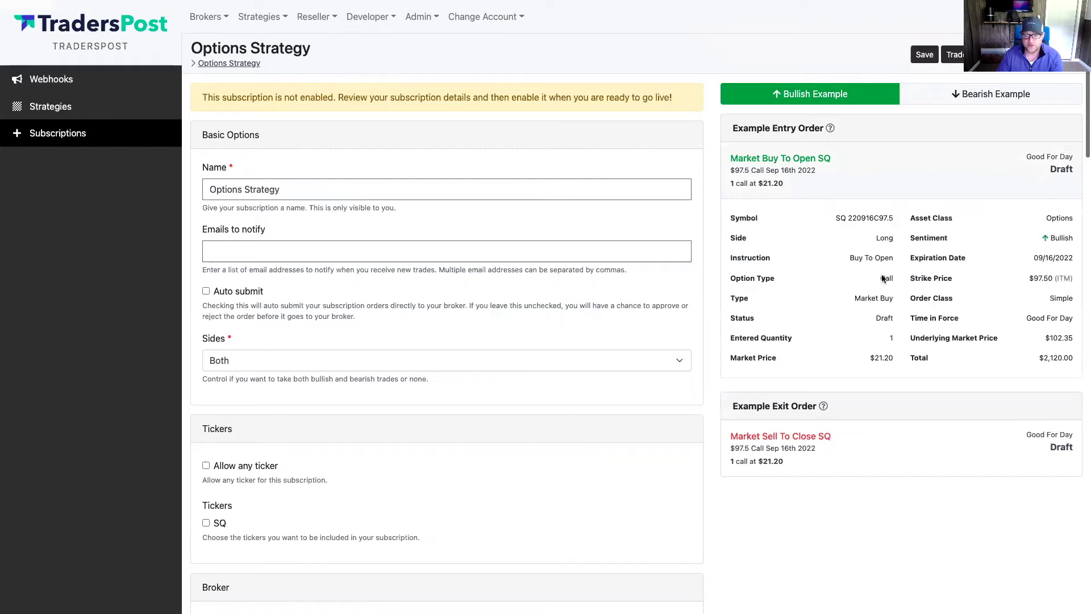
pyautogui.click(793, 165)
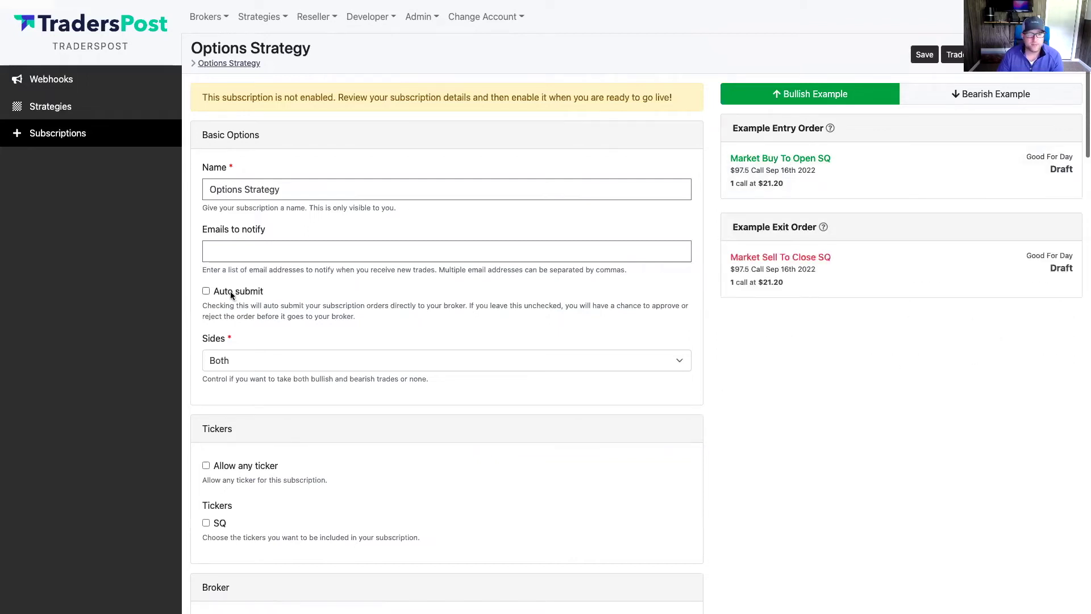
pyautogui.click(206, 522)
pyautogui.scroll(-7, 325, 512)
pyautogui.scroll(-4, 326, 511)
pyautogui.scroll(10, 324, 509)
pyautogui.click(925, 57)
pyautogui.scroll(-5, 463, 288)
pyautogui.scroll(-6, 463, 288)
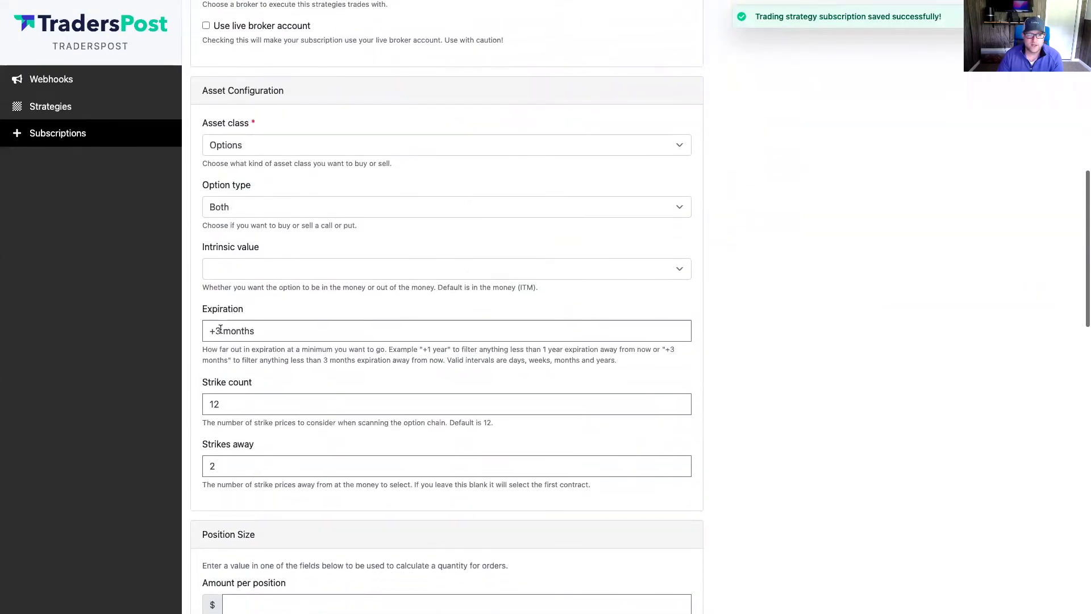
# Change expiration to +12 months, save, and check the example call now expires Jun 16th 2023
pyautogui.click(221, 330)
pyautogui.scroll(15, 242, 327)
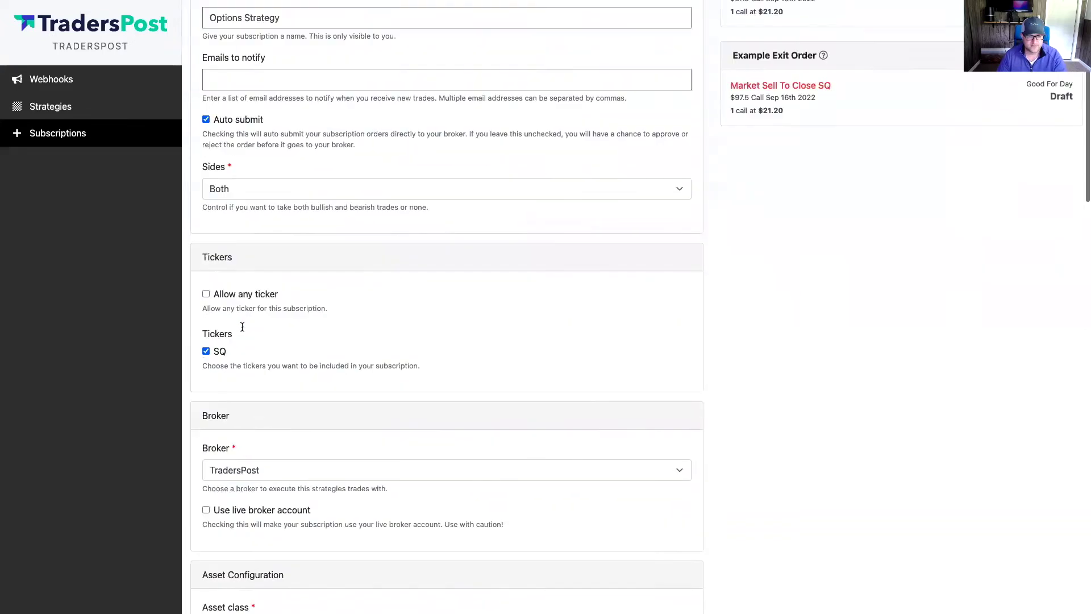
pyautogui.scroll(2, 242, 327)
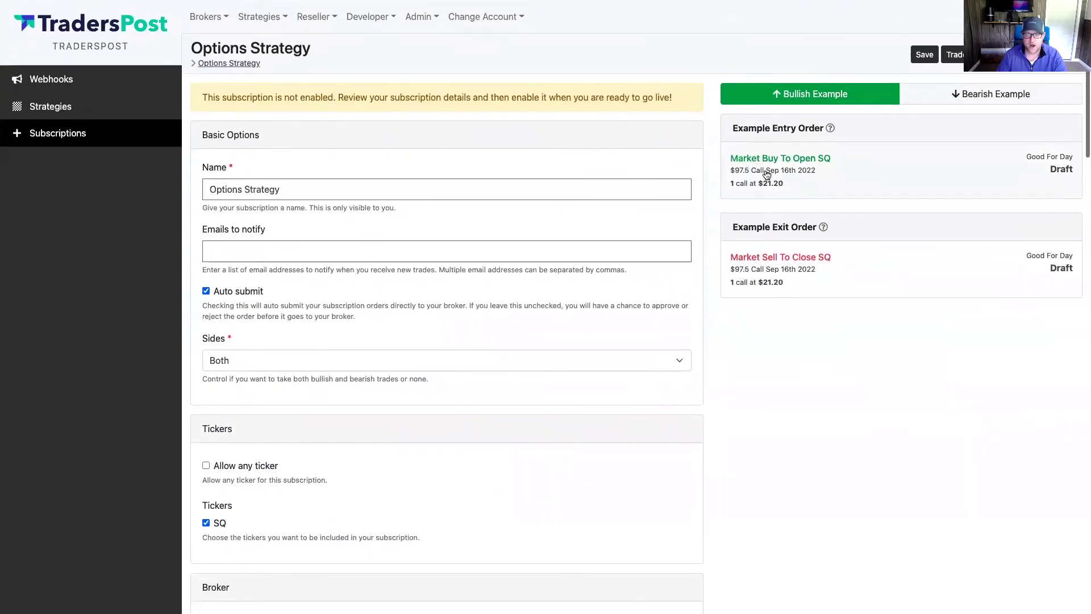
pyautogui.click(926, 55)
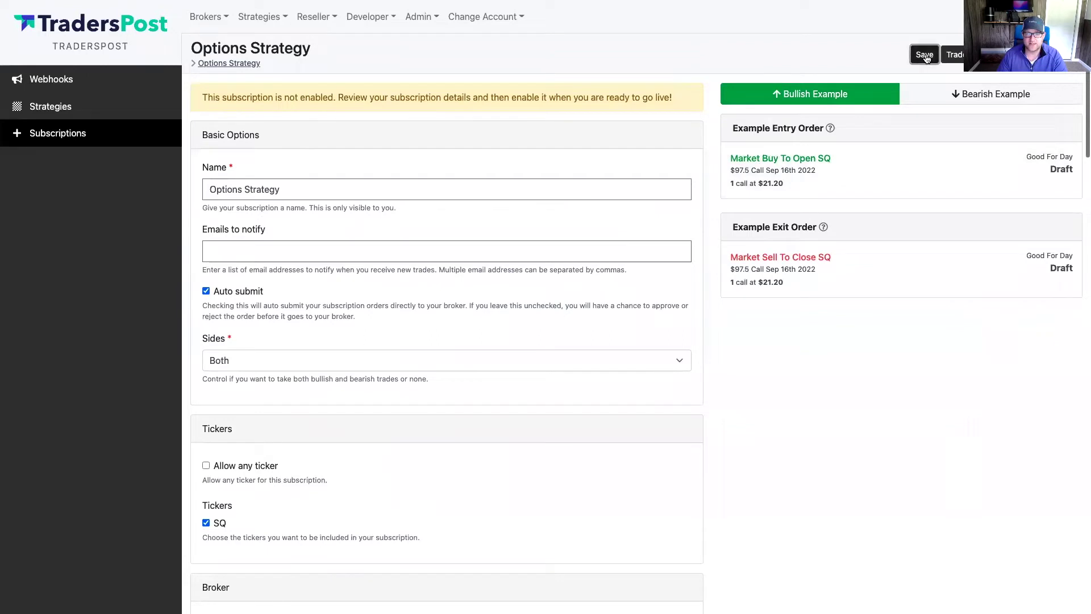
pyautogui.click(786, 178)
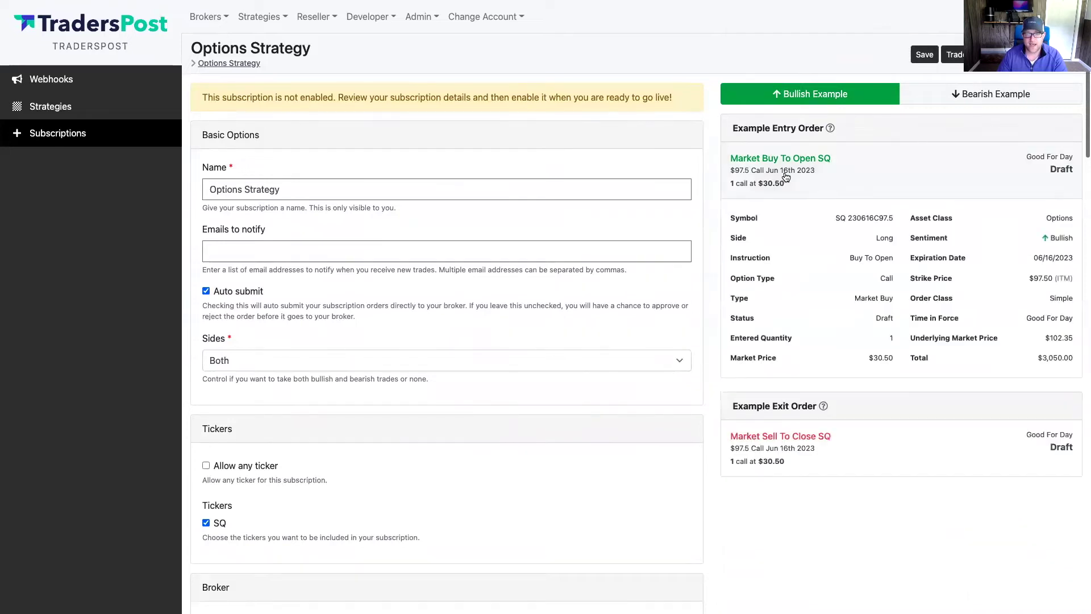
pyautogui.click(786, 178)
pyautogui.scroll(-10, 506, 267)
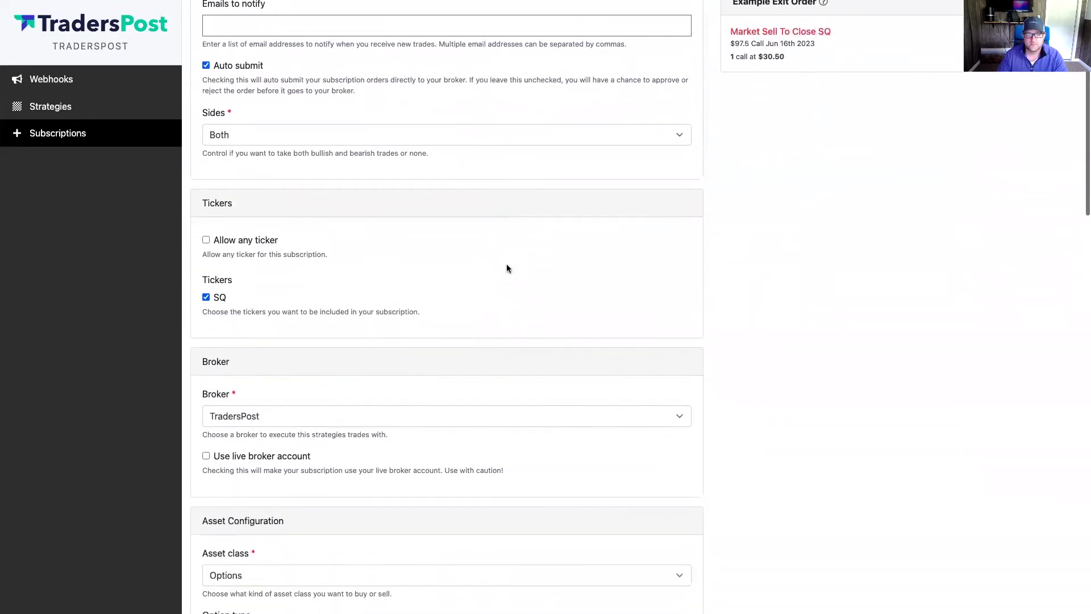
# Edit the subscription's strikes away value and save the subscription
pyautogui.scroll(-5, 507, 268)
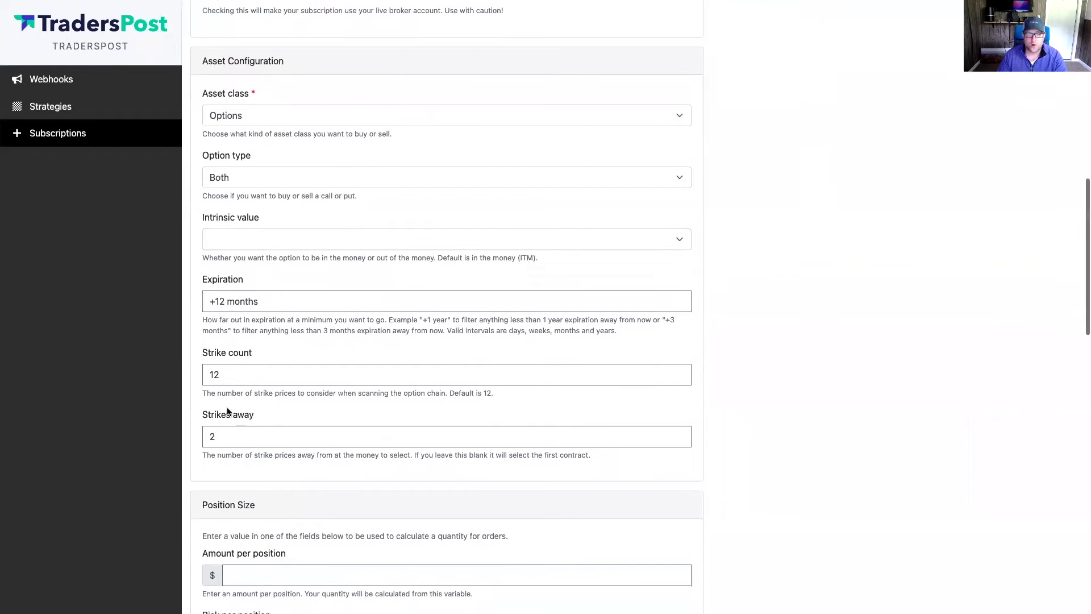
pyautogui.click(220, 442)
pyautogui.press('Return')
pyautogui.click(924, 55)
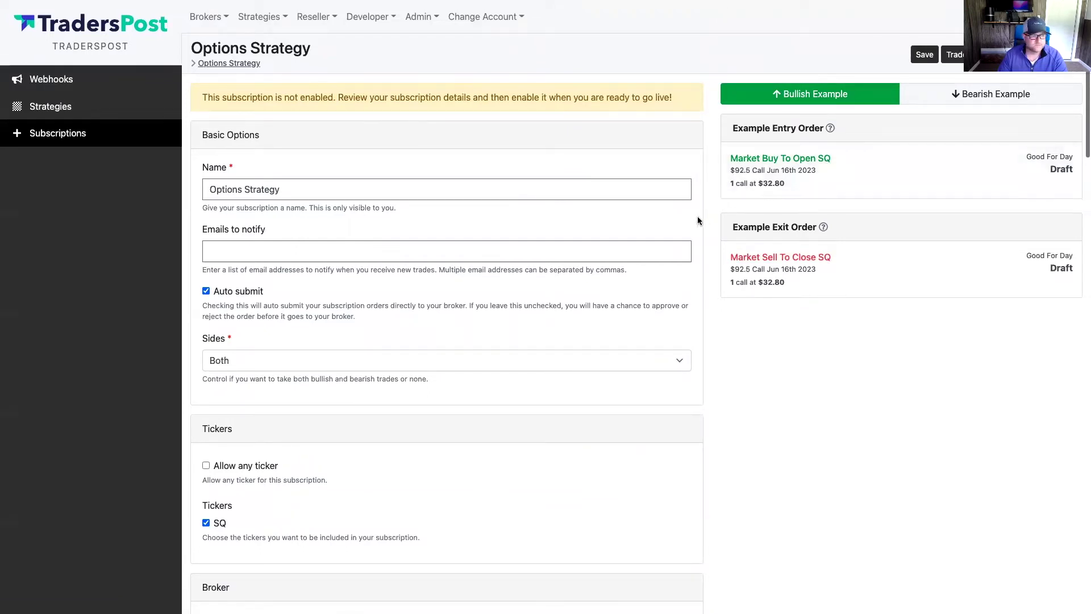
# Restore expiration to +3 months and strikes away to 3, then save
pyautogui.scroll(-10, 698, 220)
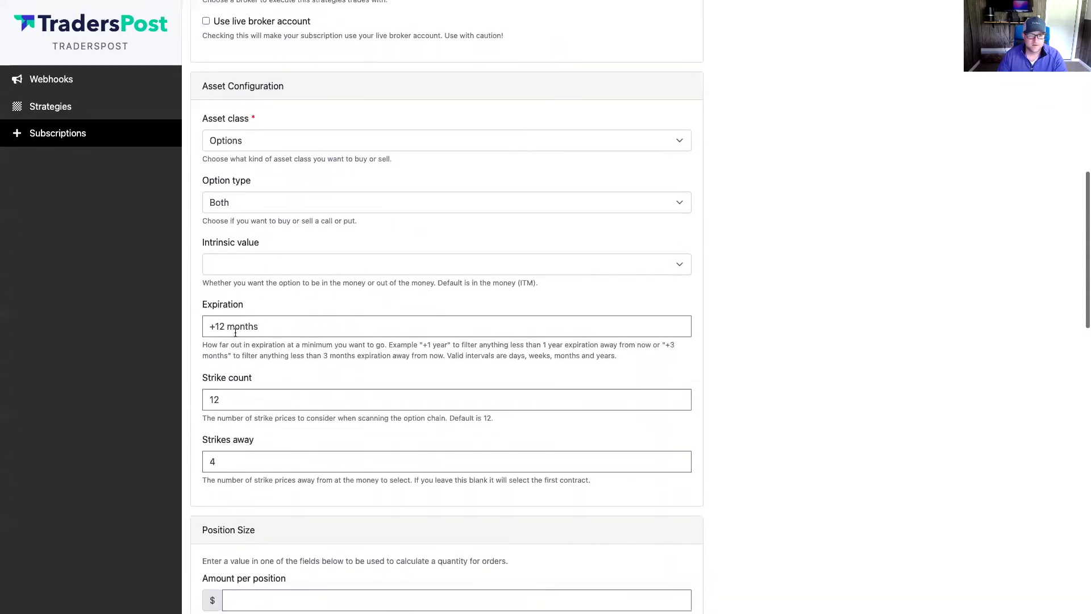
pyautogui.click(217, 328)
pyautogui.doubleClick(216, 328)
pyautogui.write('3')
pyautogui.click(223, 444)
pyautogui.press('BackSpace')
pyautogui.write('3')
pyautogui.press('Return')
pyautogui.scroll(-1, 426, 314)
pyautogui.click(925, 54)
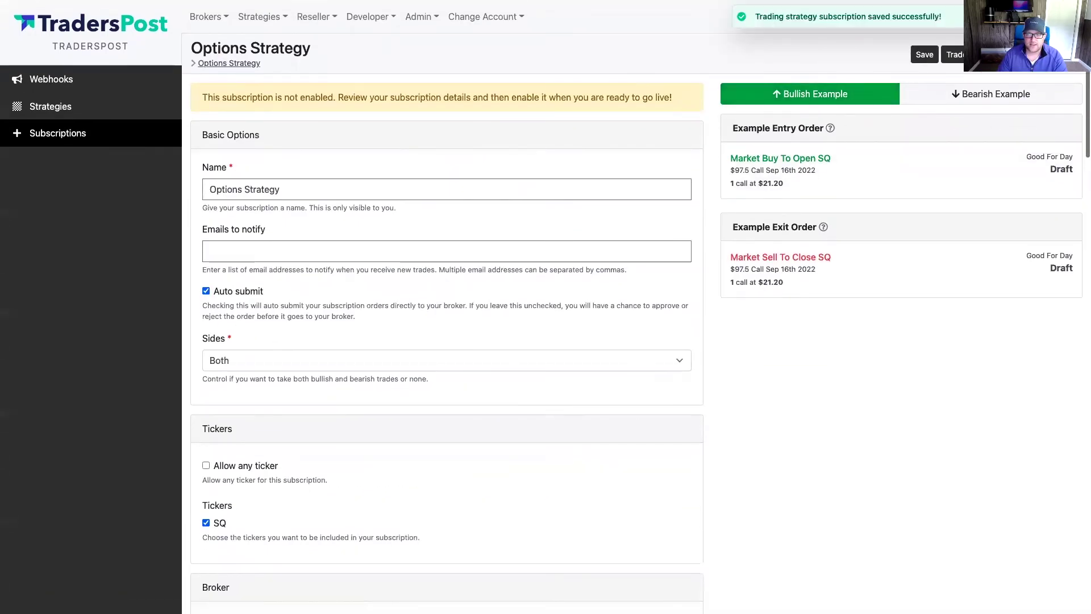
# Enable the Options Strategy subscription after ticking the authorization box
pyautogui.click(989, 54)
pyautogui.click(205, 89)
pyautogui.click(265, 117)
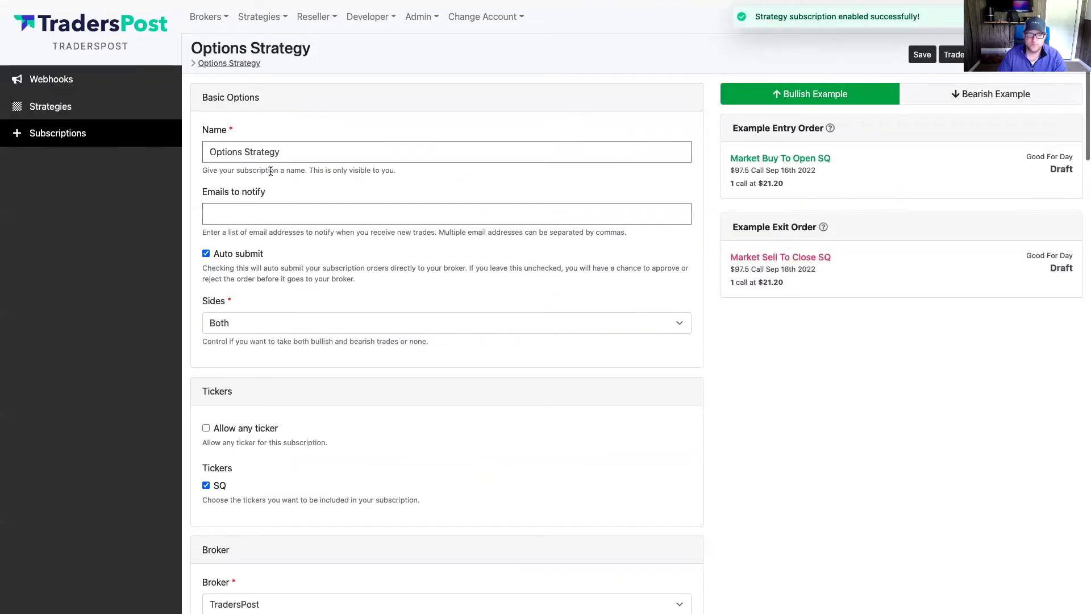
pyautogui.scroll(-20, 271, 171)
pyautogui.scroll(-5, 270, 171)
pyautogui.scroll(8, 271, 170)
pyautogui.scroll(-1, 271, 170)
pyautogui.scroll(-10, 270, 171)
pyautogui.scroll(20, 270, 170)
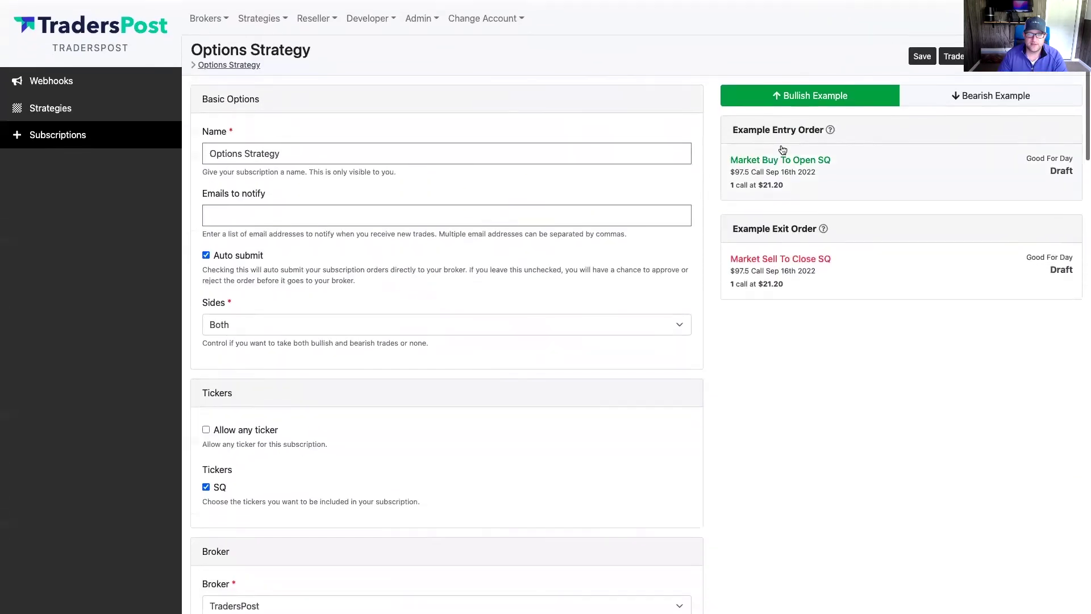
pyautogui.click(970, 97)
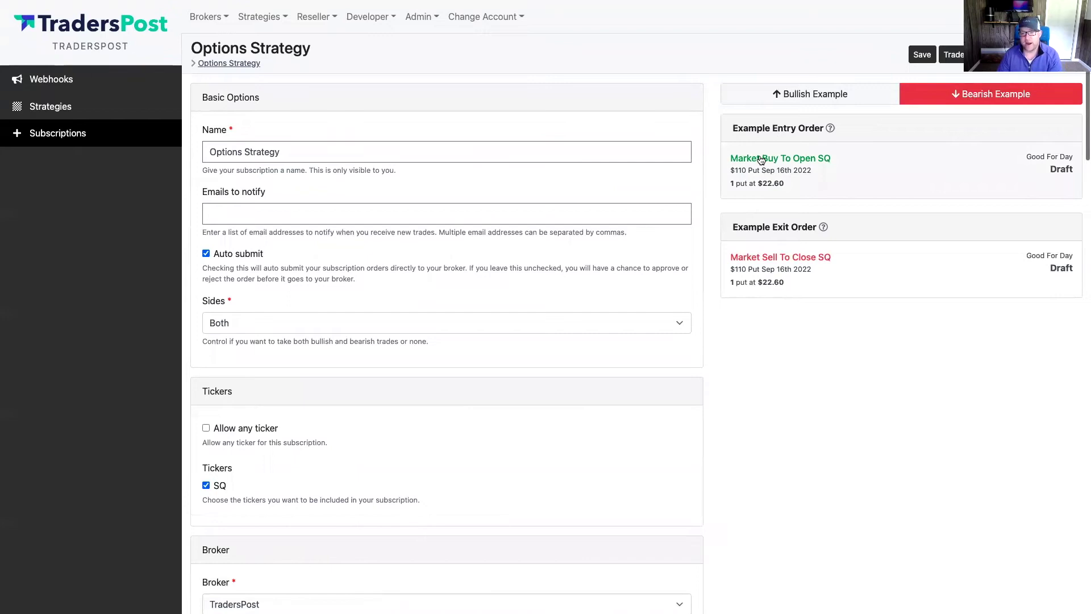
pyautogui.scroll(-11, 397, 296)
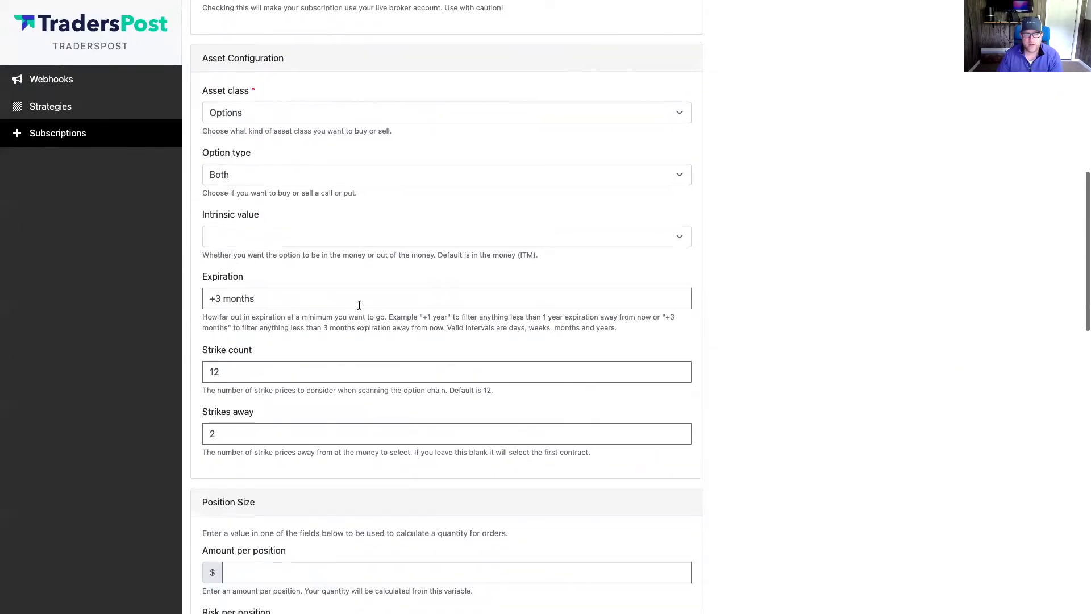
pyautogui.scroll(12, 216, 175)
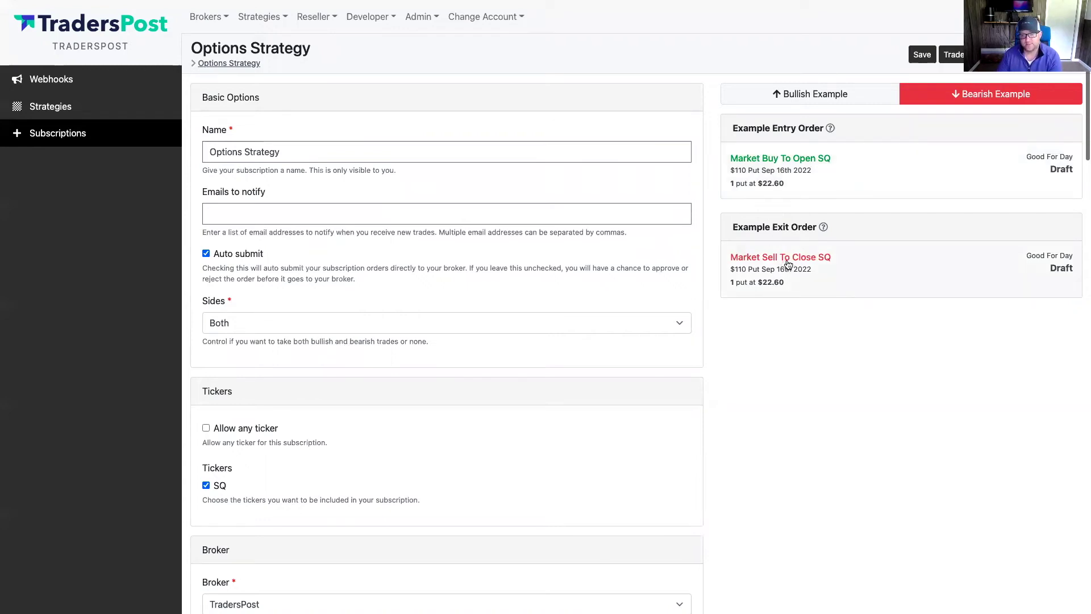
pyautogui.click(798, 188)
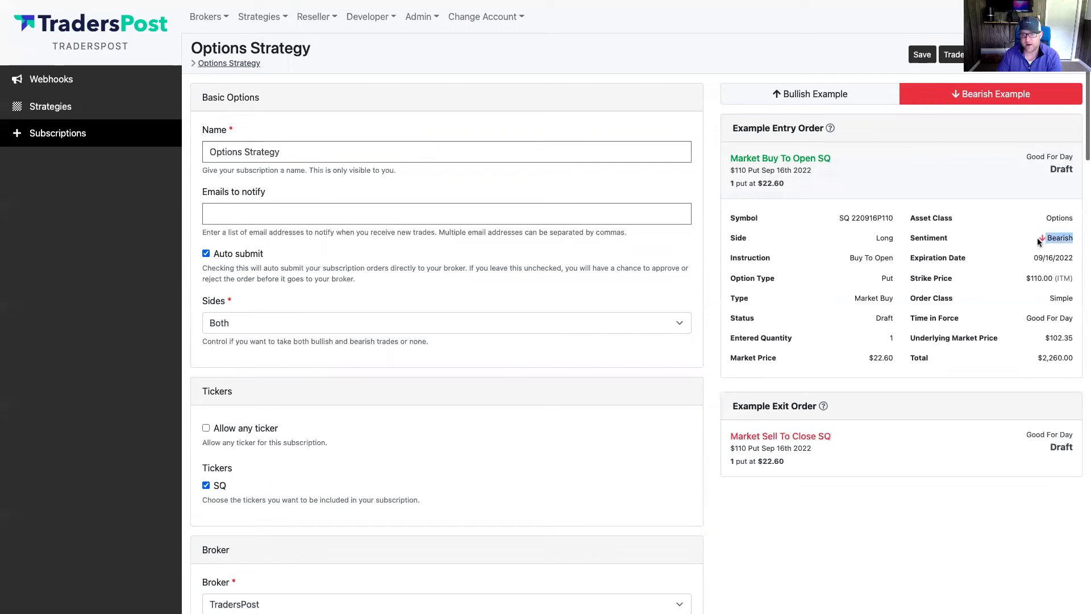
pyautogui.click(871, 443)
pyautogui.scroll(-3, 1064, 420)
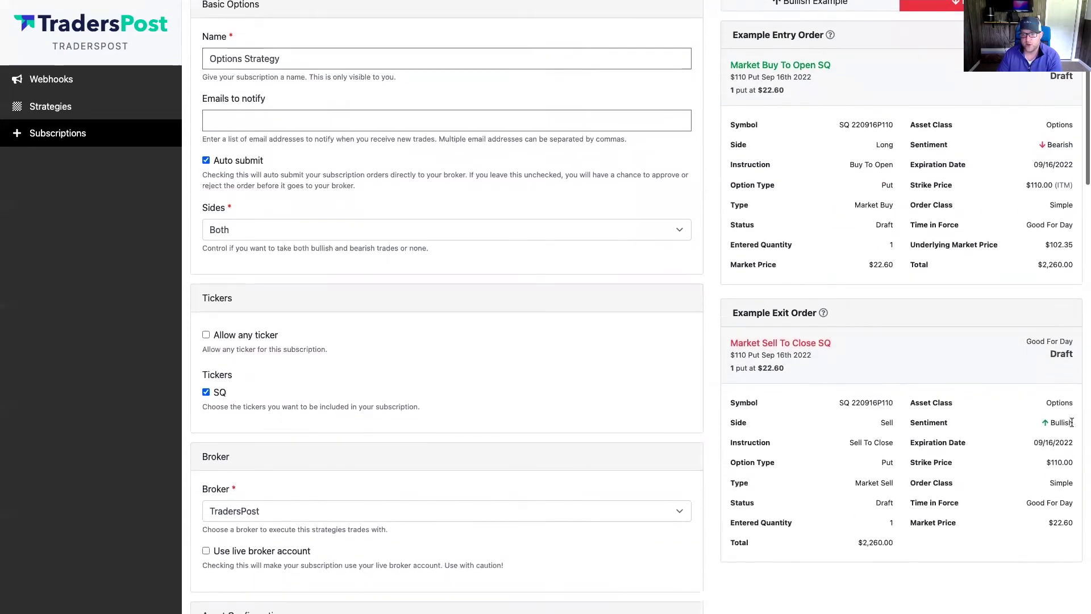
pyautogui.click(996, 373)
pyautogui.scroll(3, 987, 379)
pyautogui.click(843, 179)
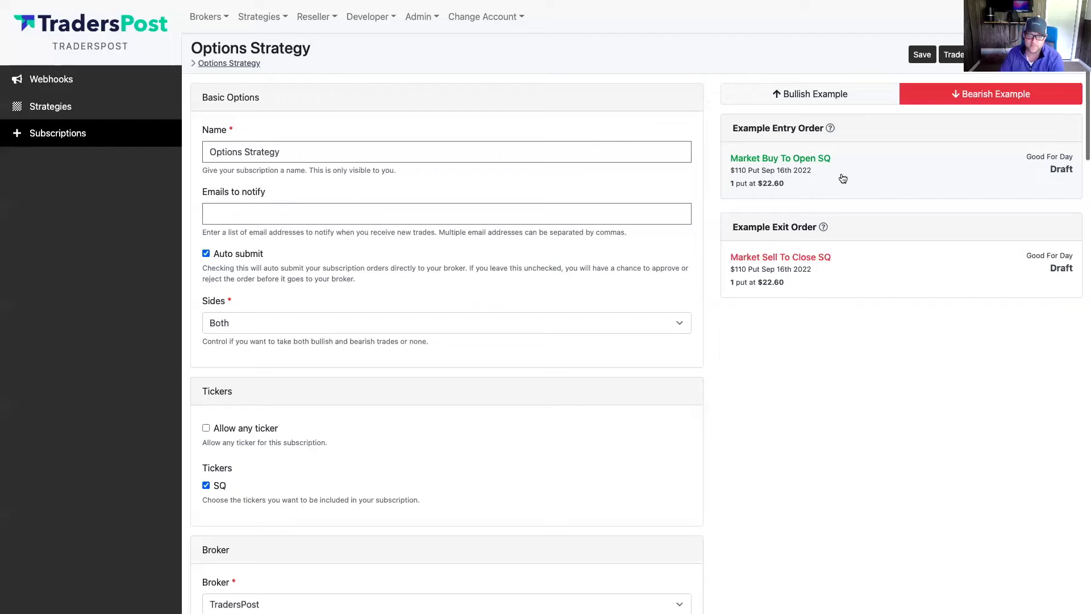
pyautogui.click(841, 95)
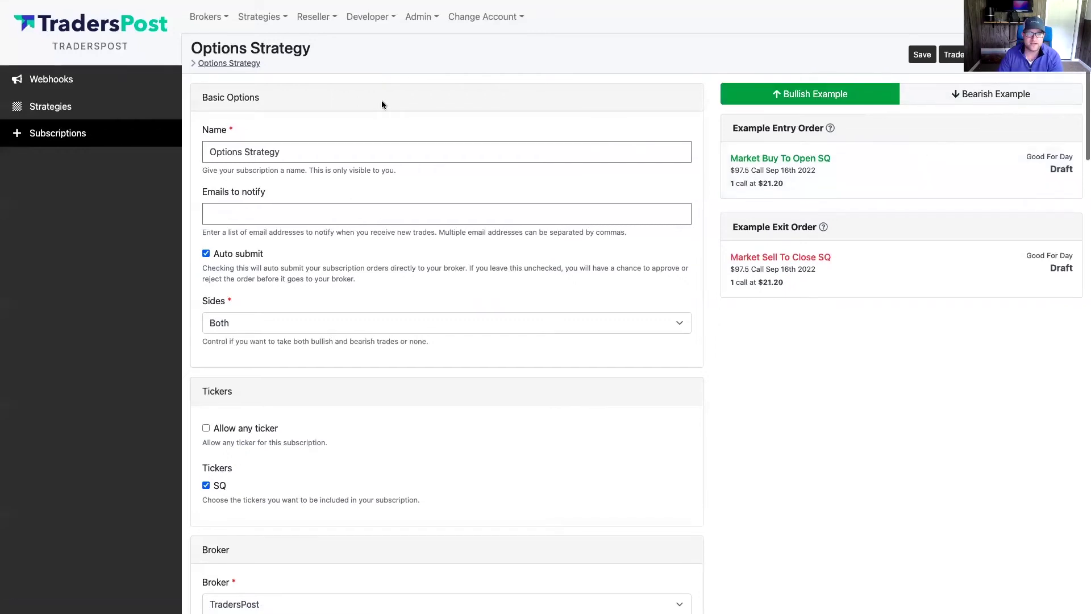
# Send a live, non-test SQ buy signal through the Options Webhook
pyautogui.click(271, 30)
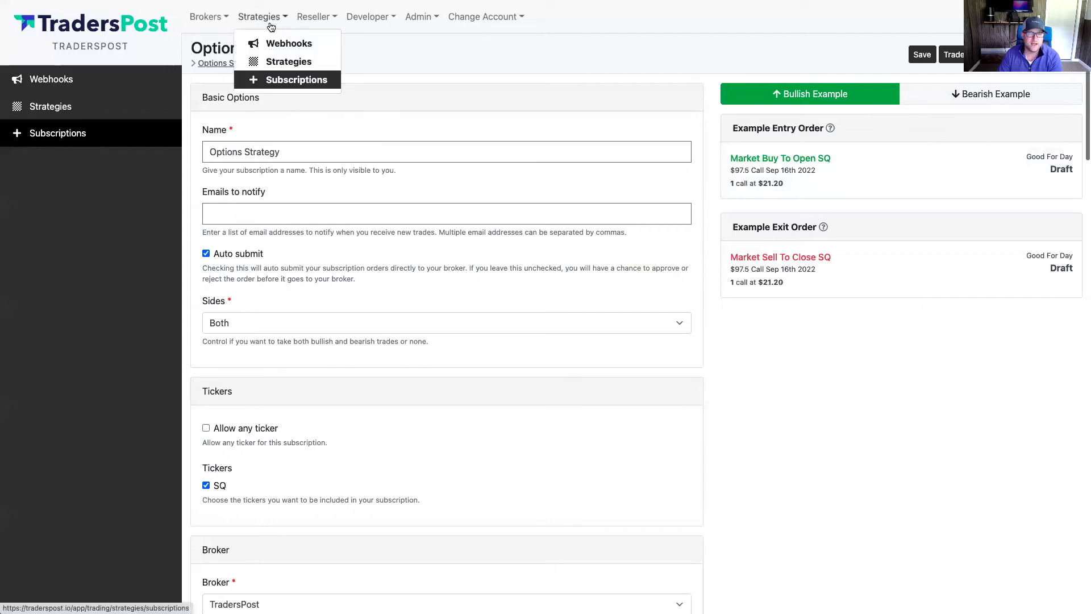
pyautogui.click(268, 41)
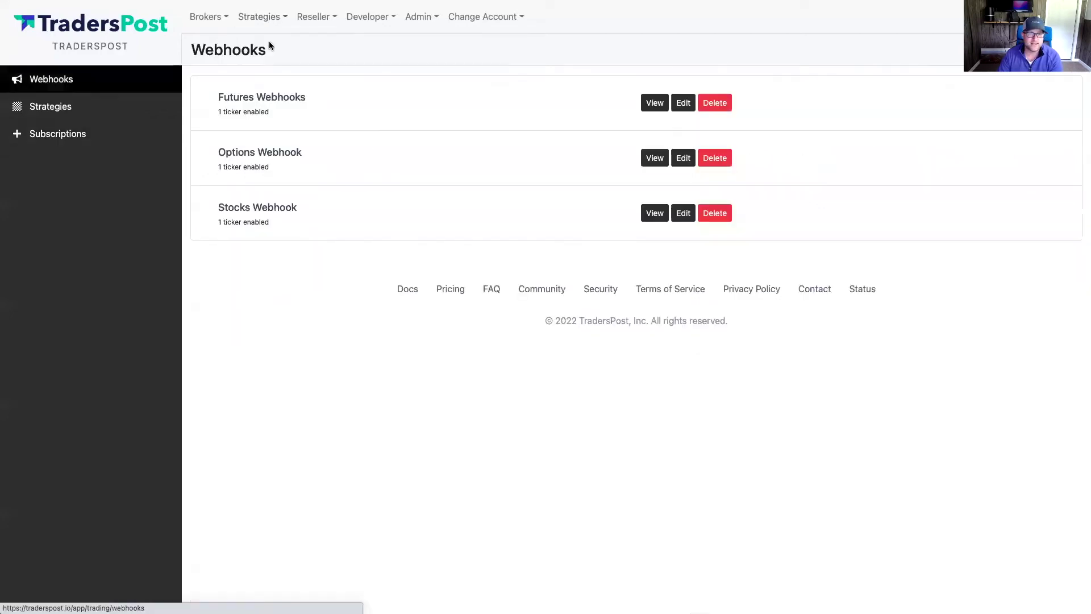
pyautogui.click(654, 160)
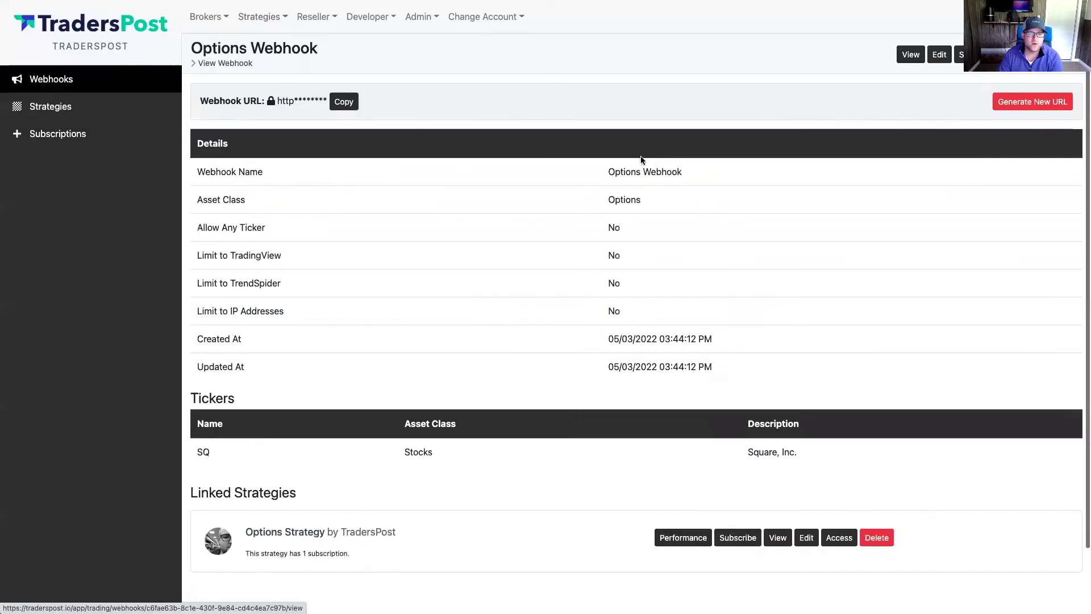
pyautogui.click(961, 54)
pyautogui.click(222, 361)
pyautogui.click(227, 405)
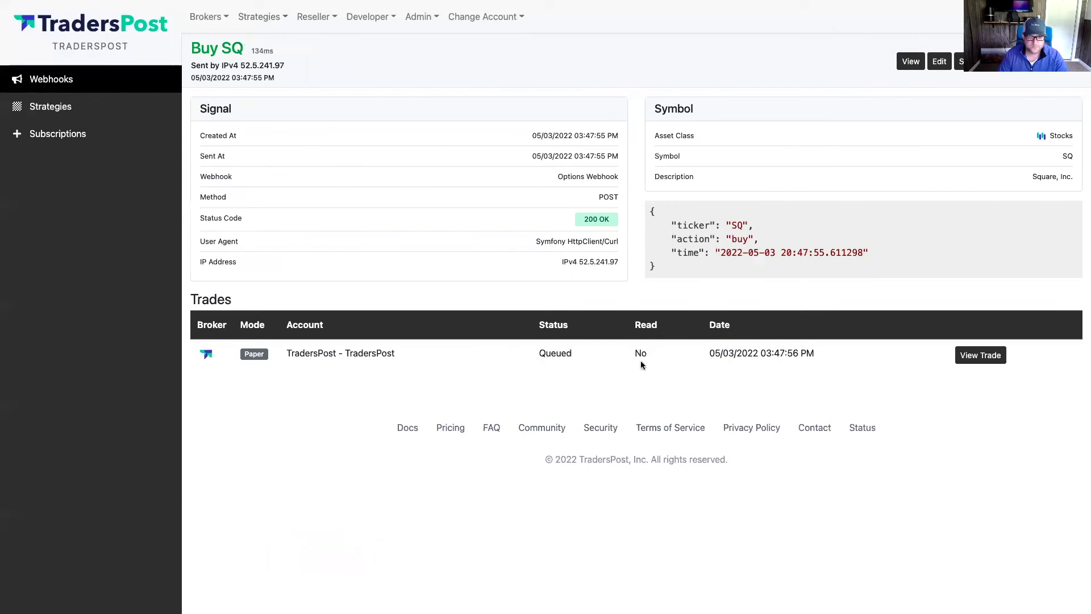
# Unqueue and reject the resulting SQ trade, then open the TradersPost paper account
pyautogui.click(973, 357)
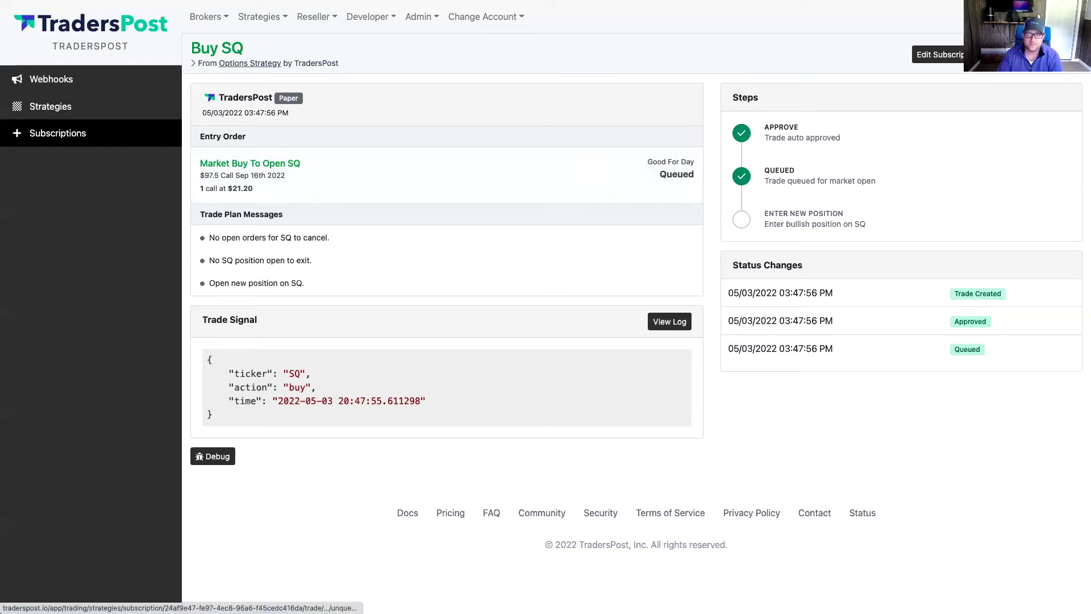
pyautogui.click(677, 174)
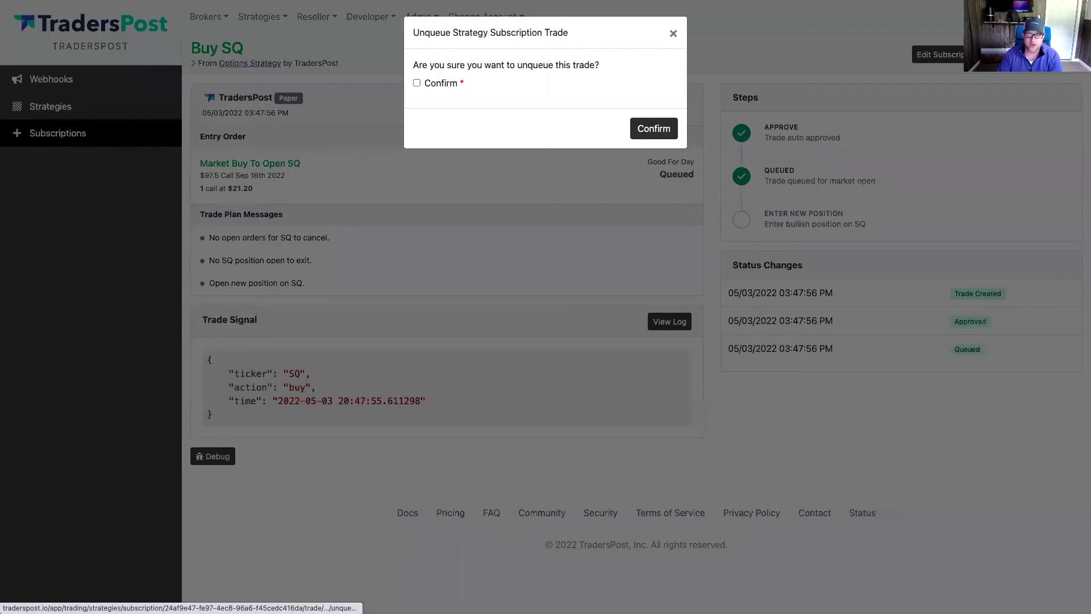
pyautogui.click(650, 130)
pyautogui.click(682, 174)
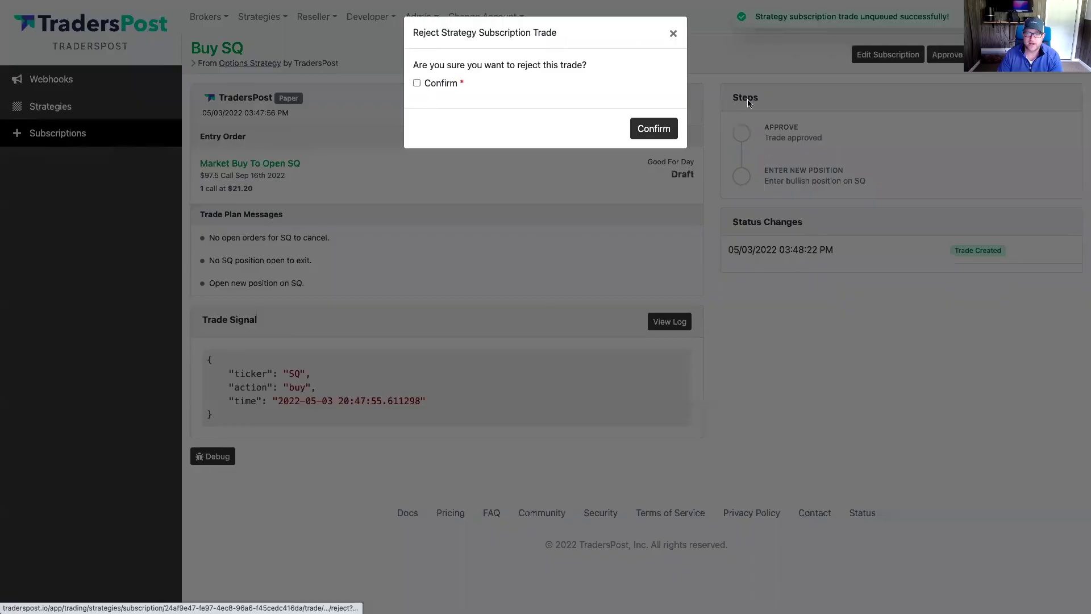
pyautogui.click(653, 128)
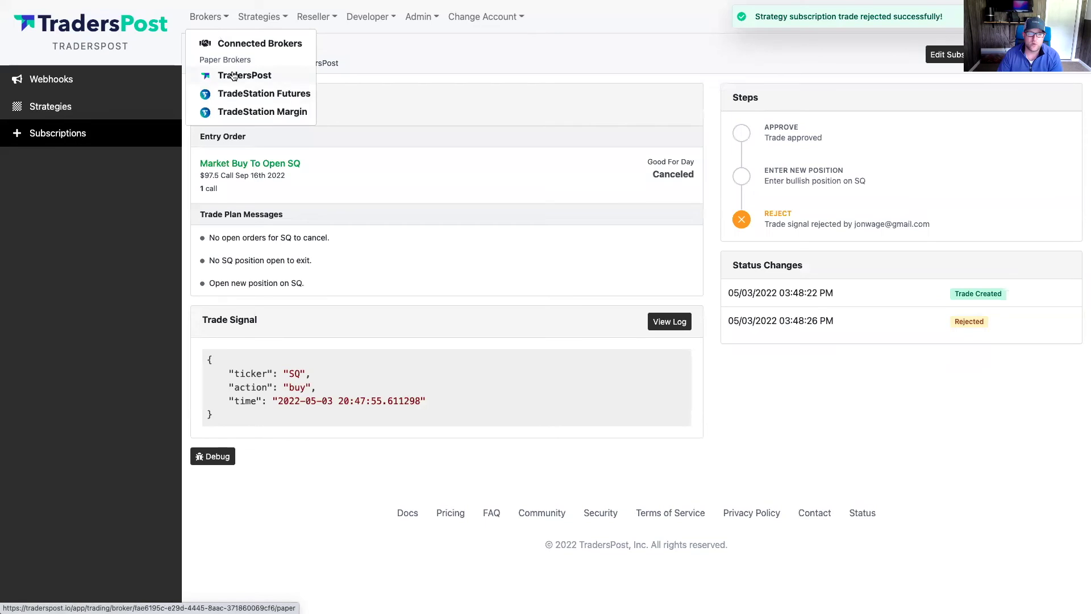
pyautogui.click(233, 76)
# Go from an SQ order to the TSLA trading page and show TSLA's option chain
pyautogui.click(341, 186)
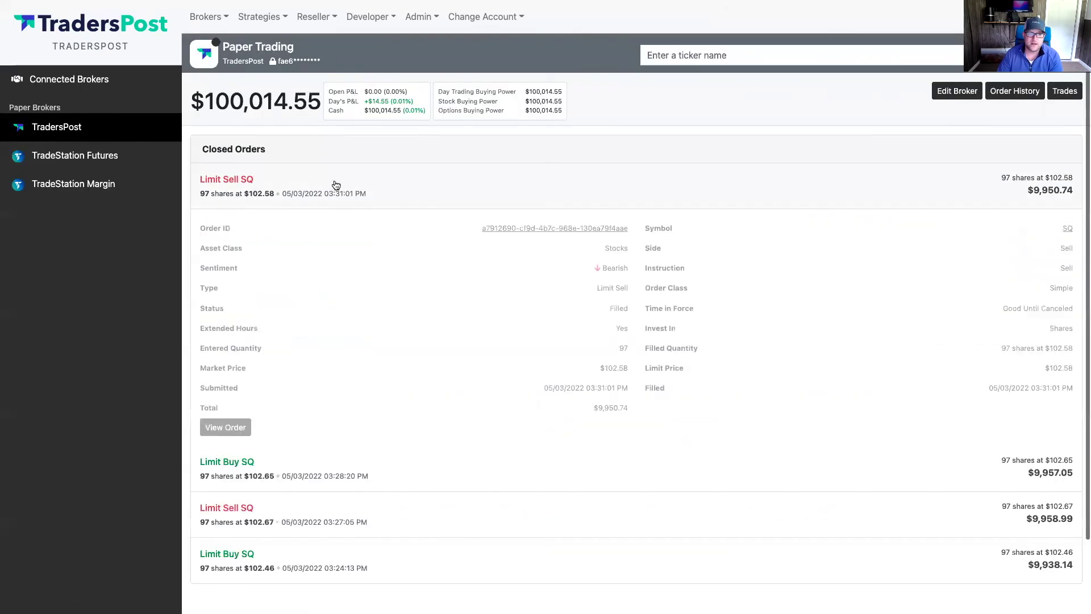
pyautogui.click(1062, 228)
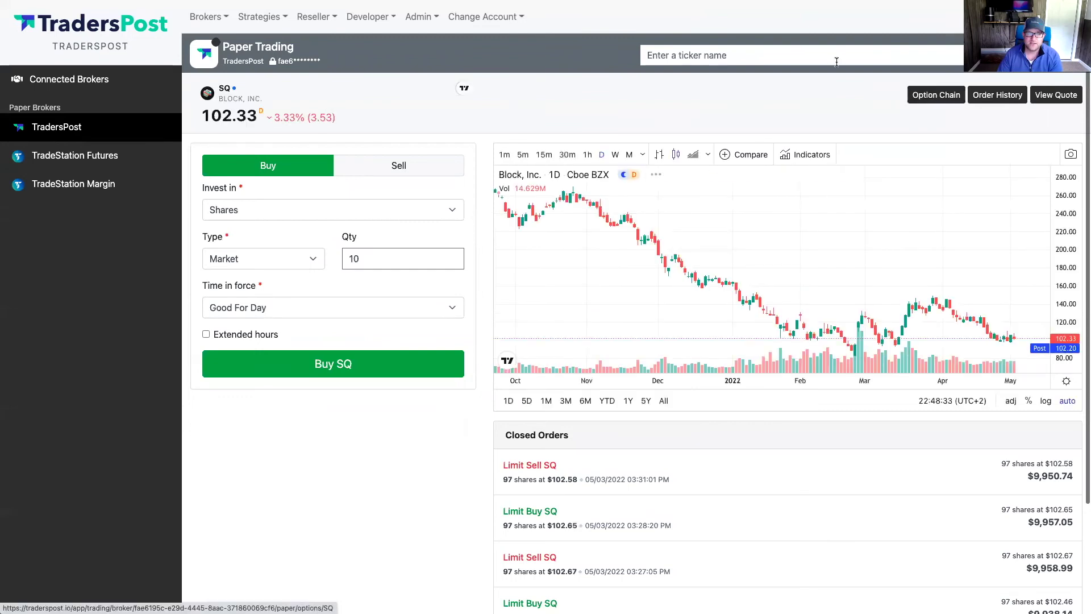
pyautogui.click(777, 52)
pyautogui.write('TSLA')
pyautogui.click(754, 96)
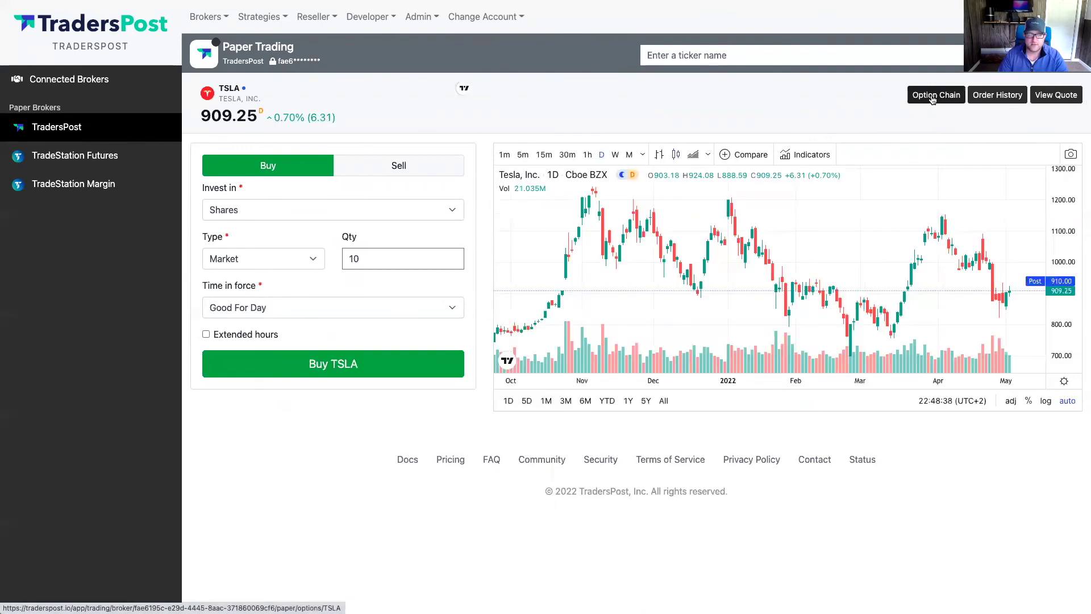
pyautogui.click(933, 98)
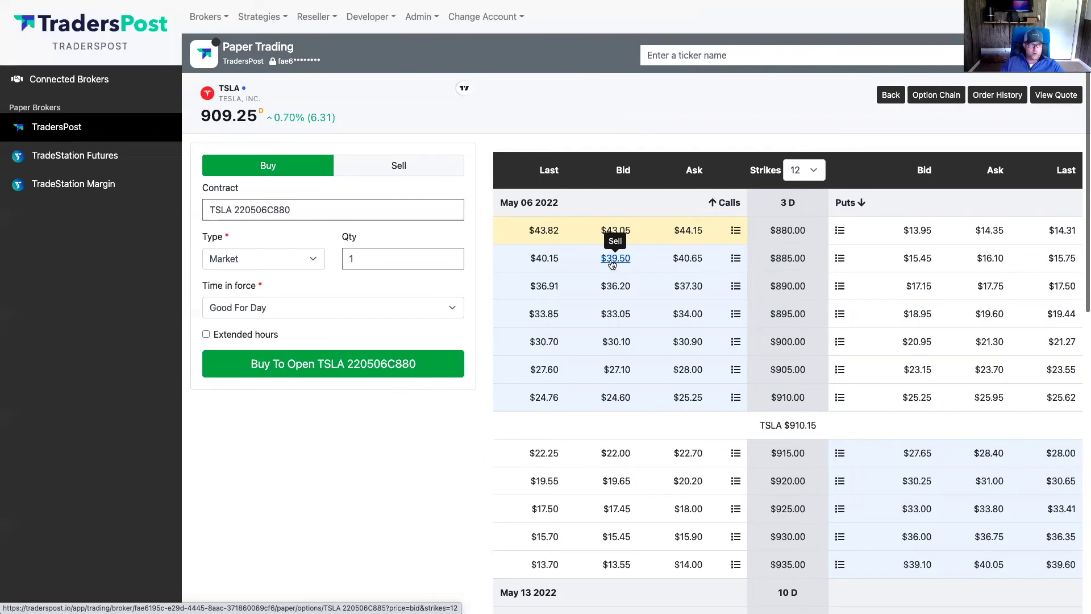
pyautogui.click(802, 174)
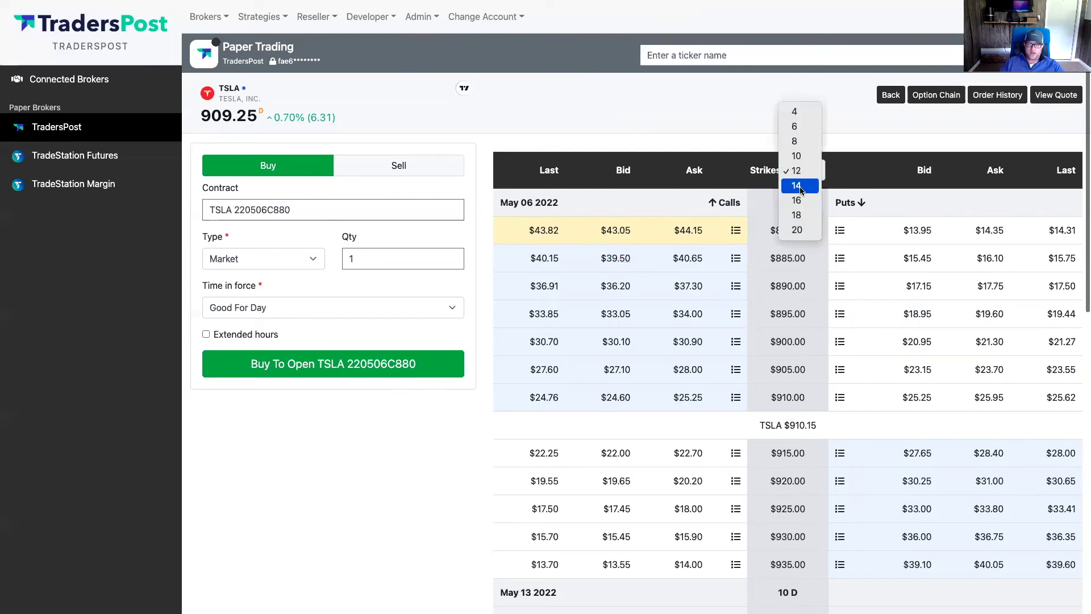
pyautogui.click(798, 186)
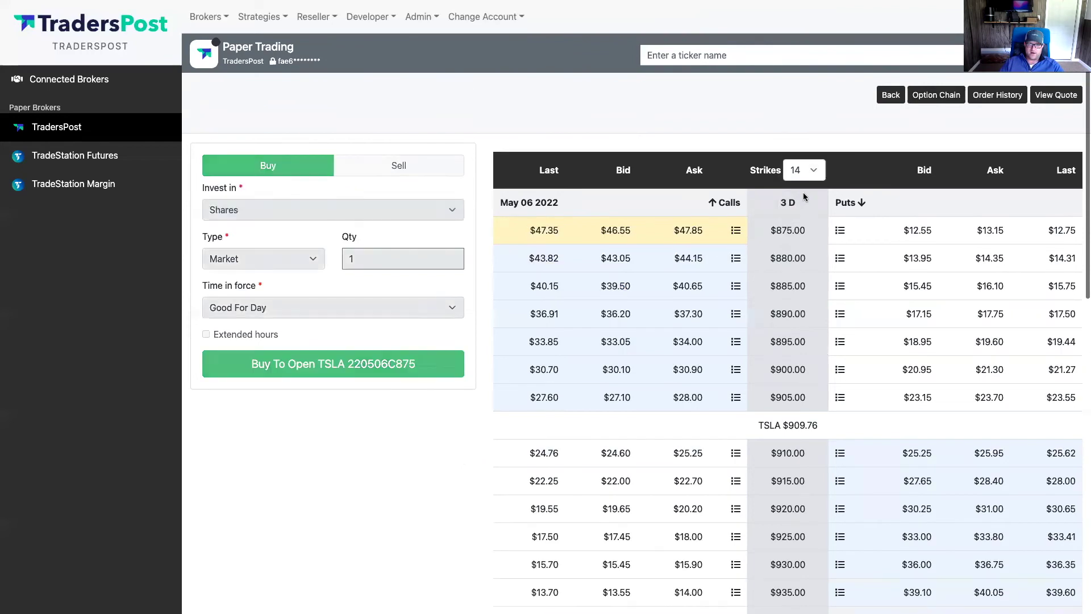
pyautogui.scroll(-2, 804, 203)
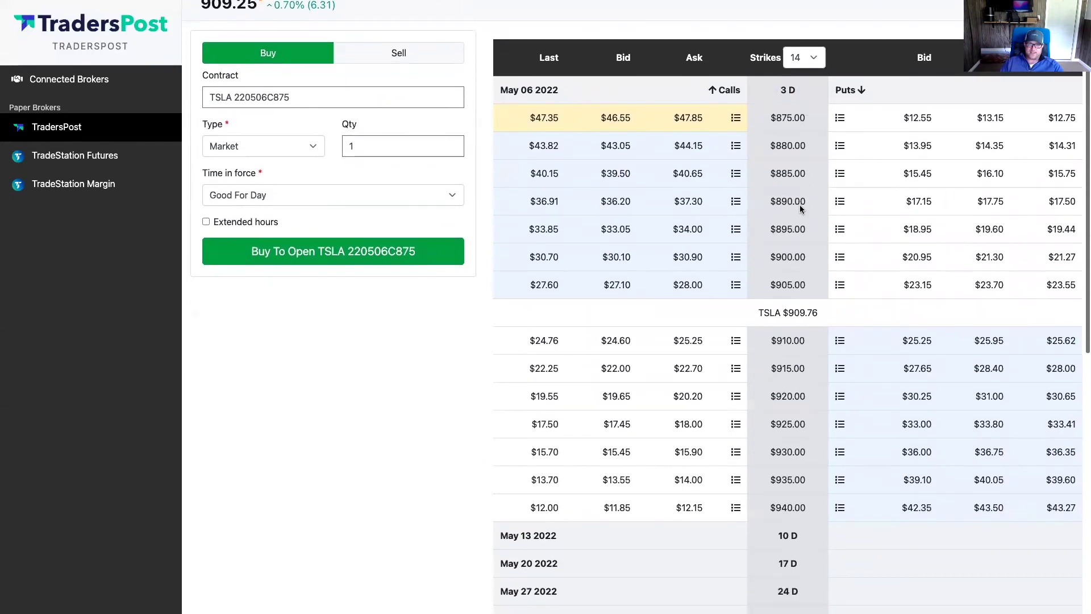
pyautogui.scroll(1, 801, 208)
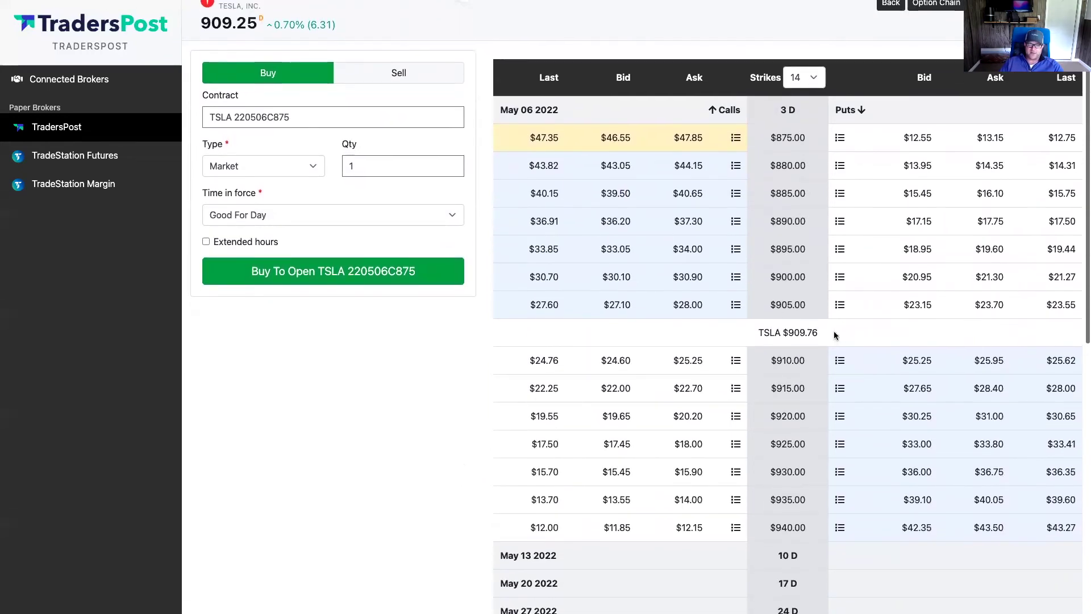
pyautogui.click(805, 83)
pyautogui.click(798, 122)
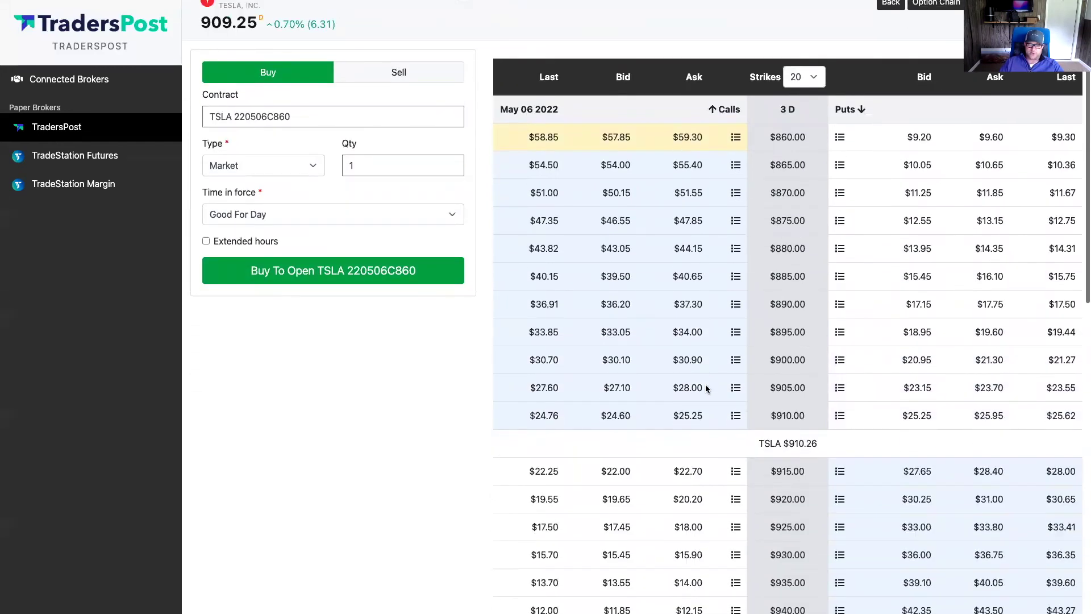
pyautogui.click(809, 77)
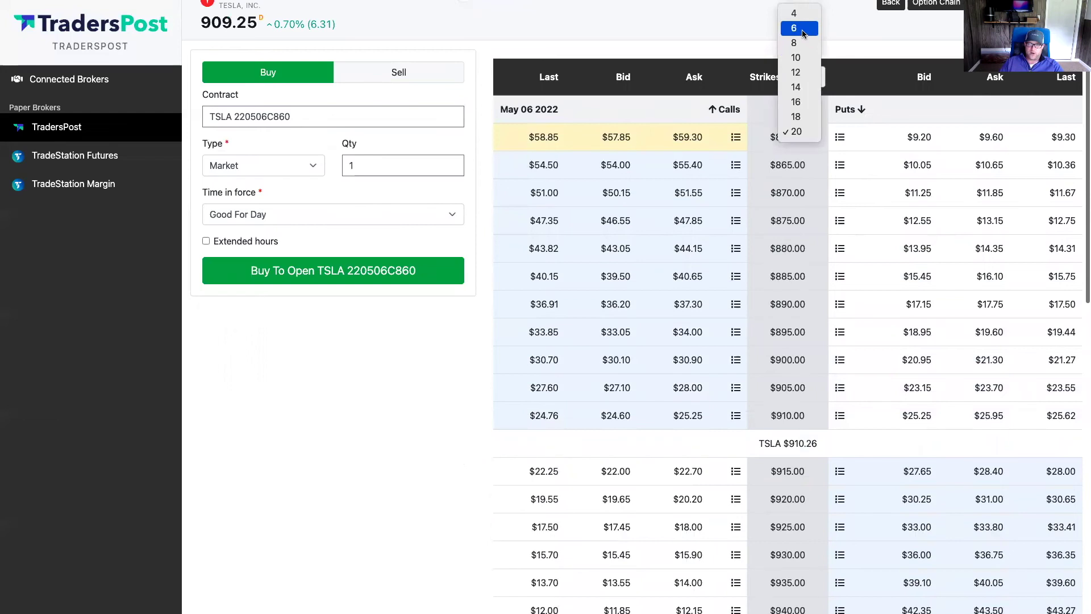
pyautogui.click(803, 32)
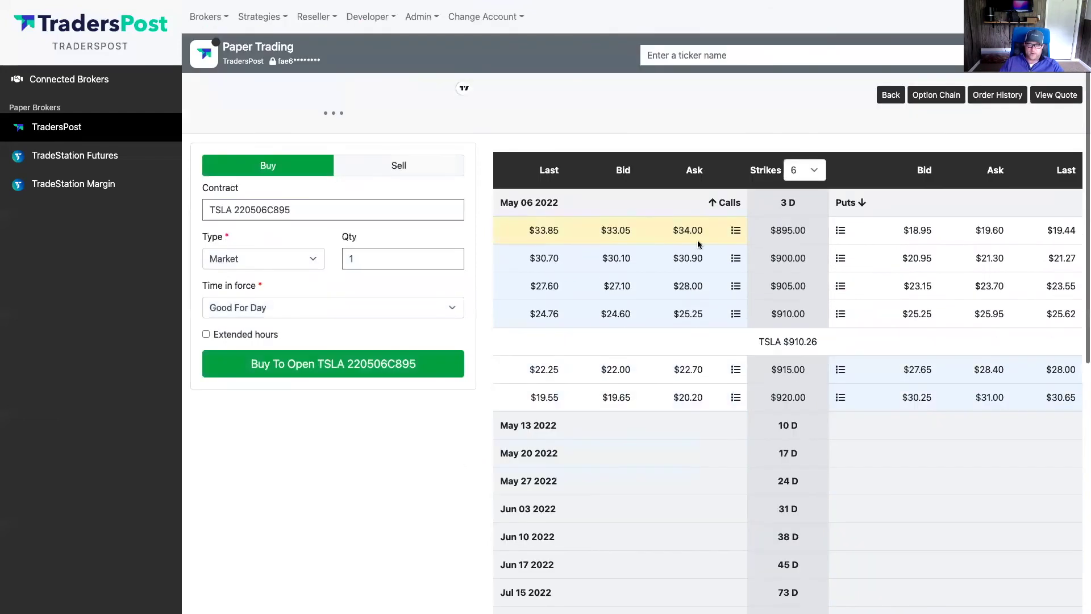
pyautogui.click(799, 173)
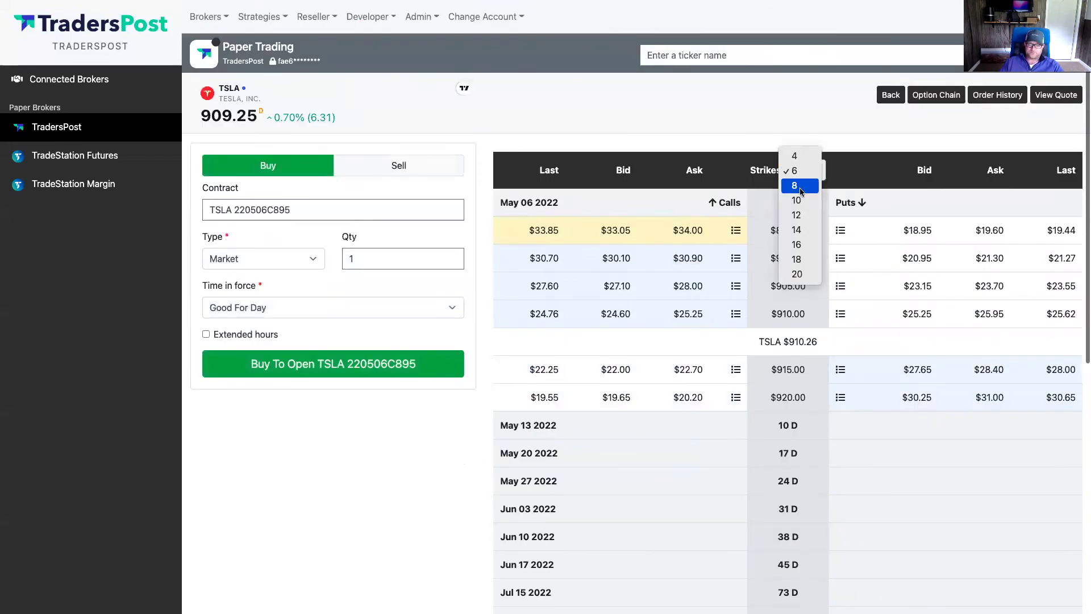
pyautogui.click(796, 214)
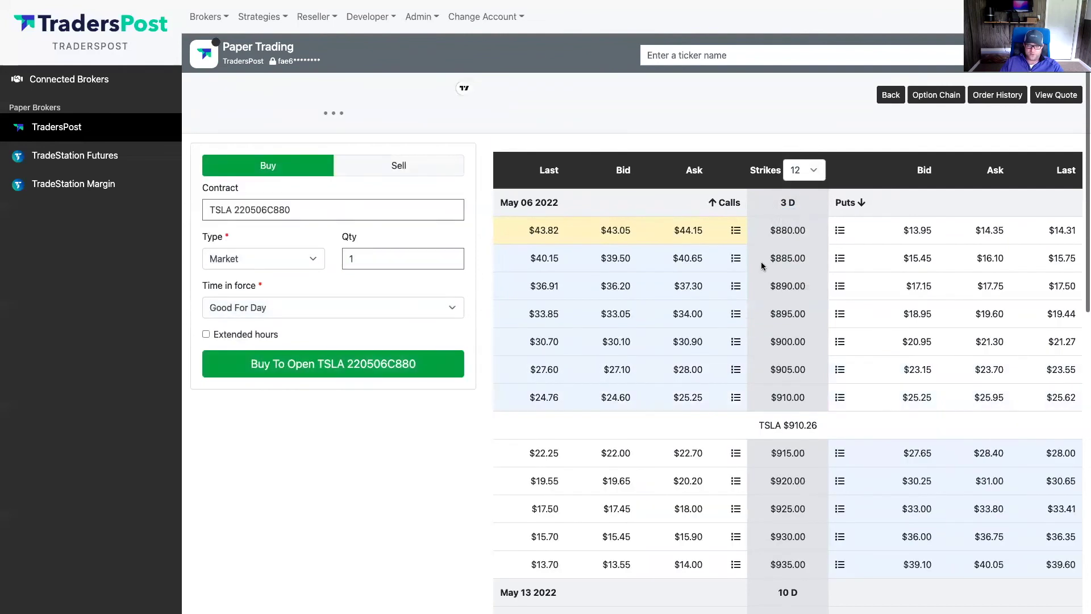
# Buy to open one TSLA $880 May 6 call as a market order
pyautogui.click(543, 233)
pyautogui.click(239, 259)
pyautogui.click(238, 246)
pyautogui.click(307, 372)
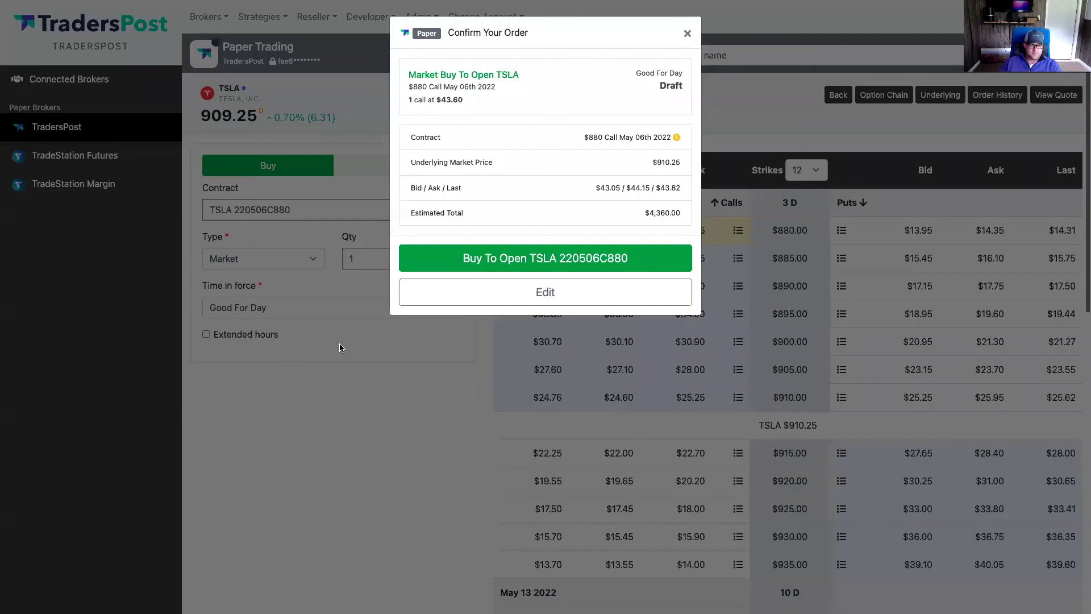
pyautogui.click(480, 261)
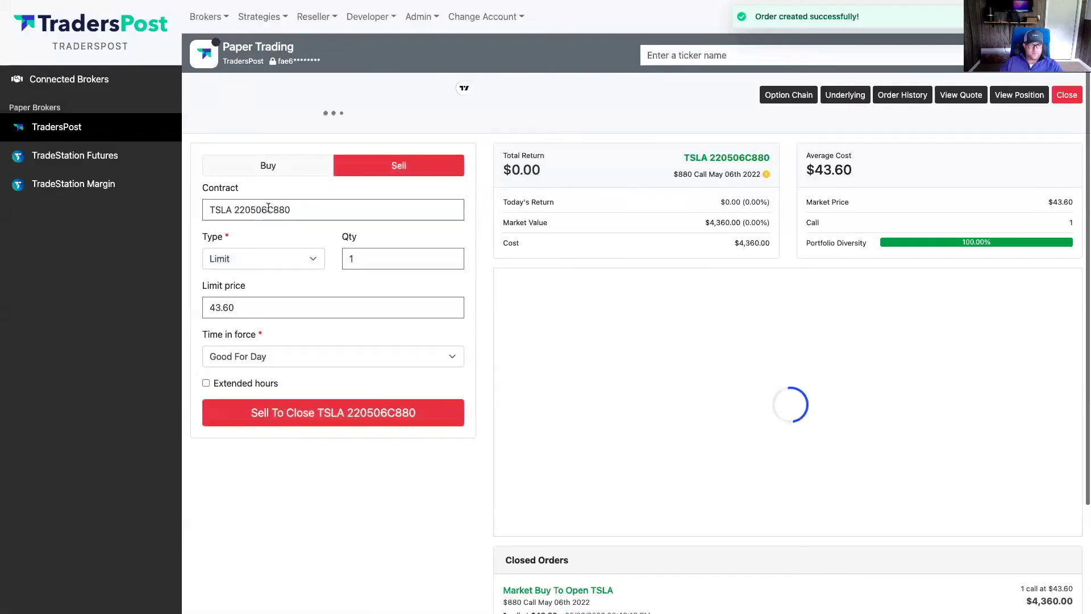
# Open the TSLA call position from the account overview and confirm closing it
pyautogui.click(79, 129)
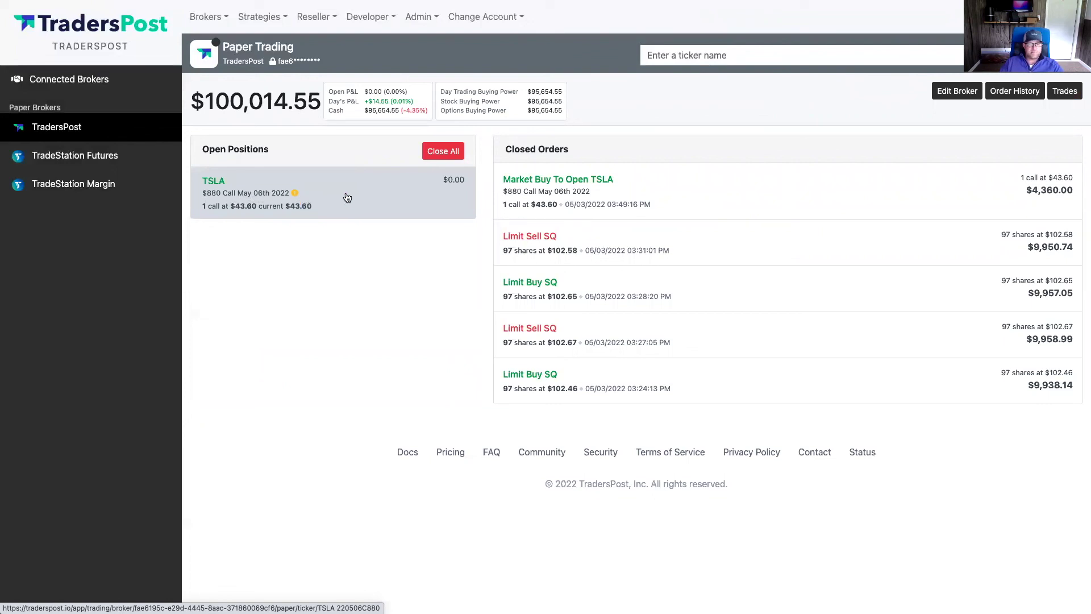
pyautogui.click(391, 187)
pyautogui.click(1067, 95)
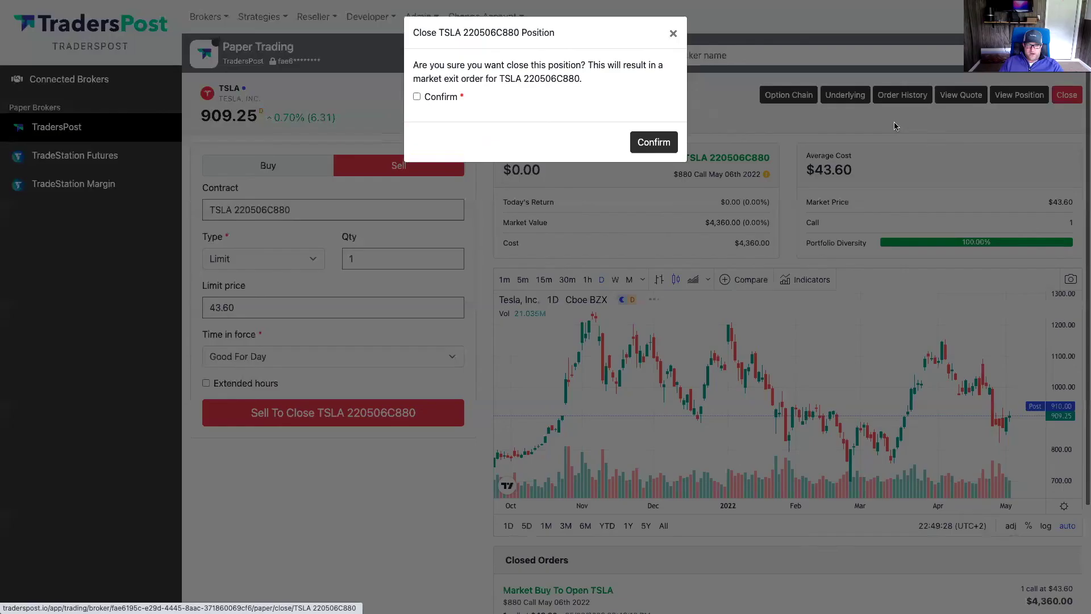
pyautogui.click(429, 98)
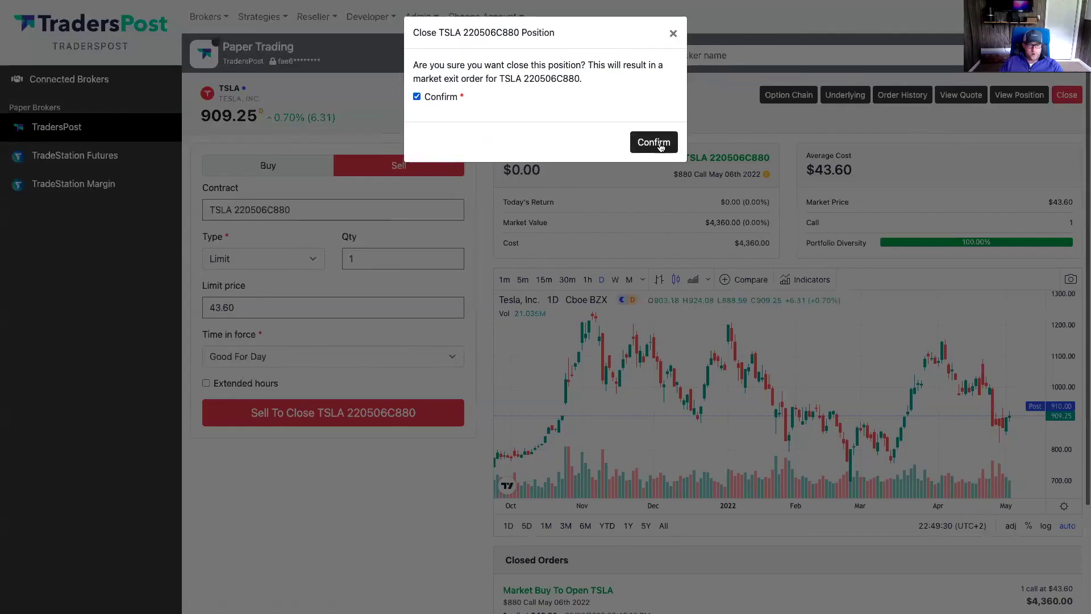